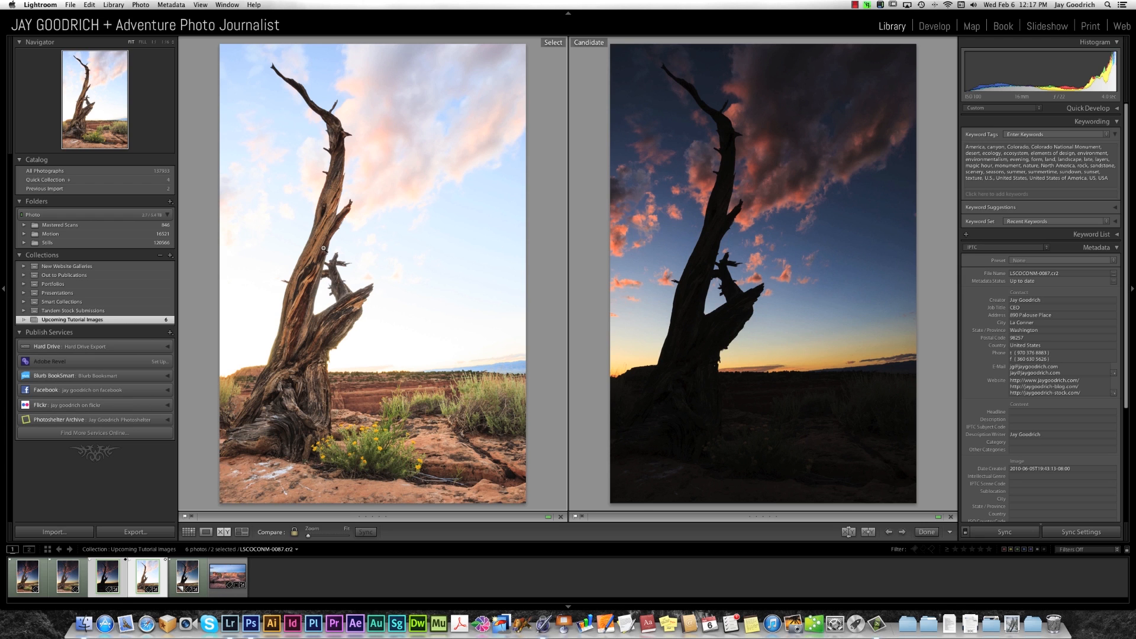
Compare the virtual copy of LSCOCONM-0087.cr2 with the dark exposure, and return to the original bright exposure.
left_click(187, 577)
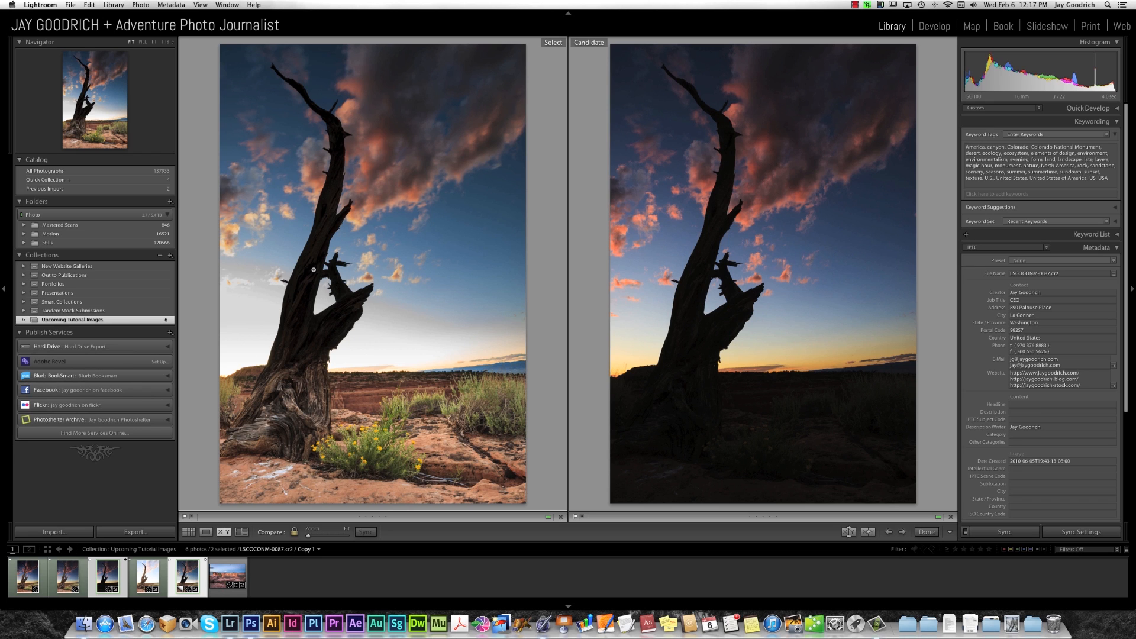
key("Left")
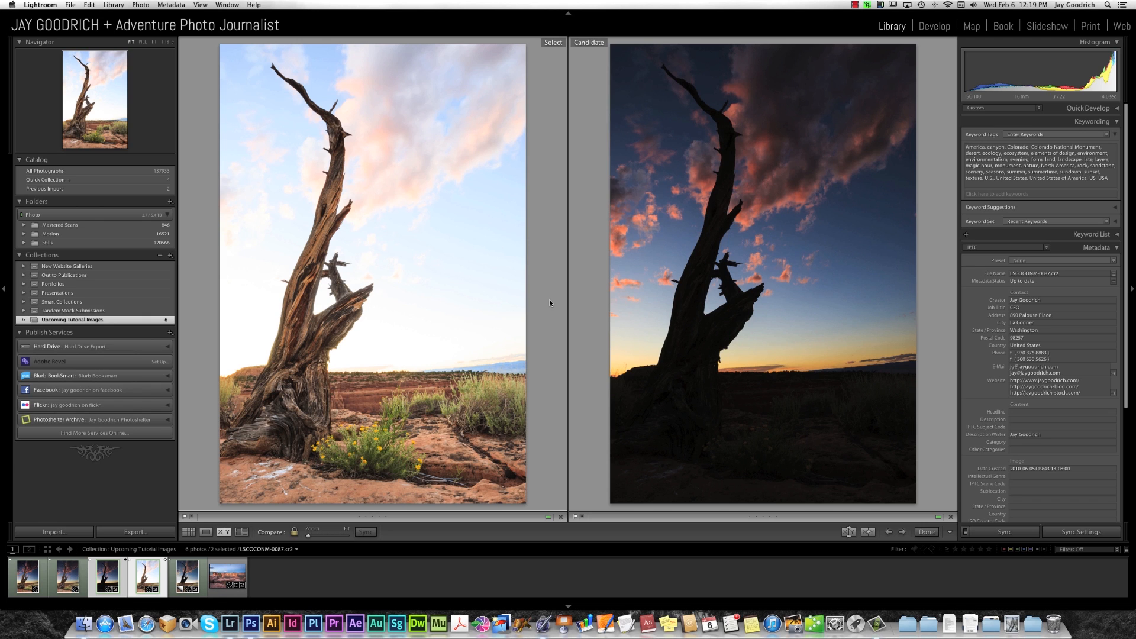
Return to the thumbnail grid and open the selected LSCOCONM-0086 and LSCOCONM-0087 exposures together as layers in Photoshop.
key("g")
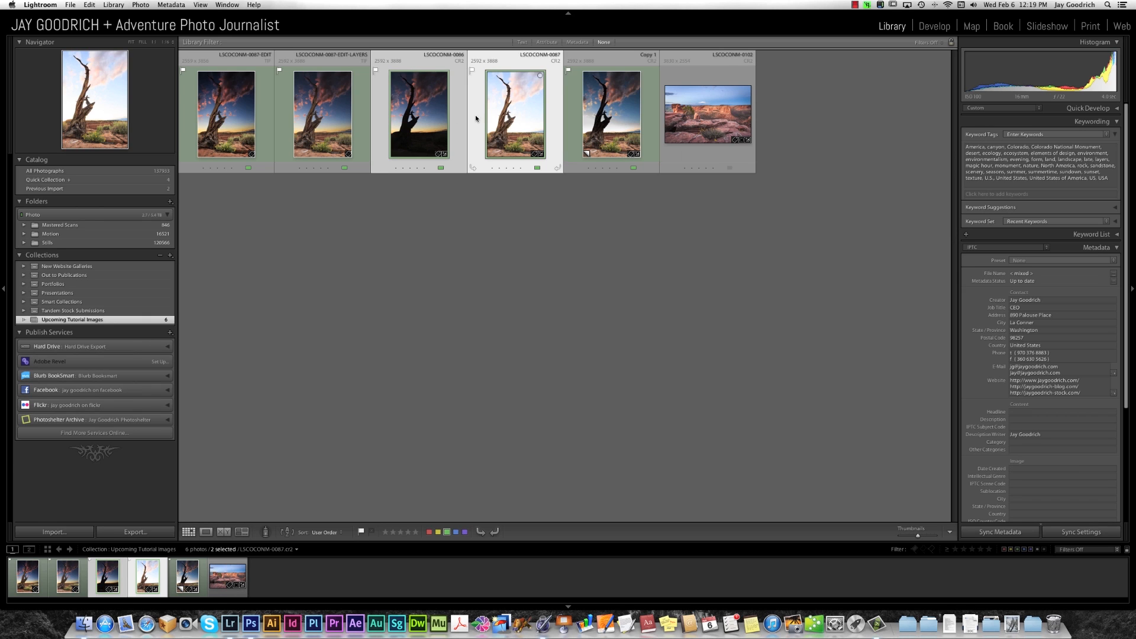
left_click(137, 5)
mouse_move(152, 73)
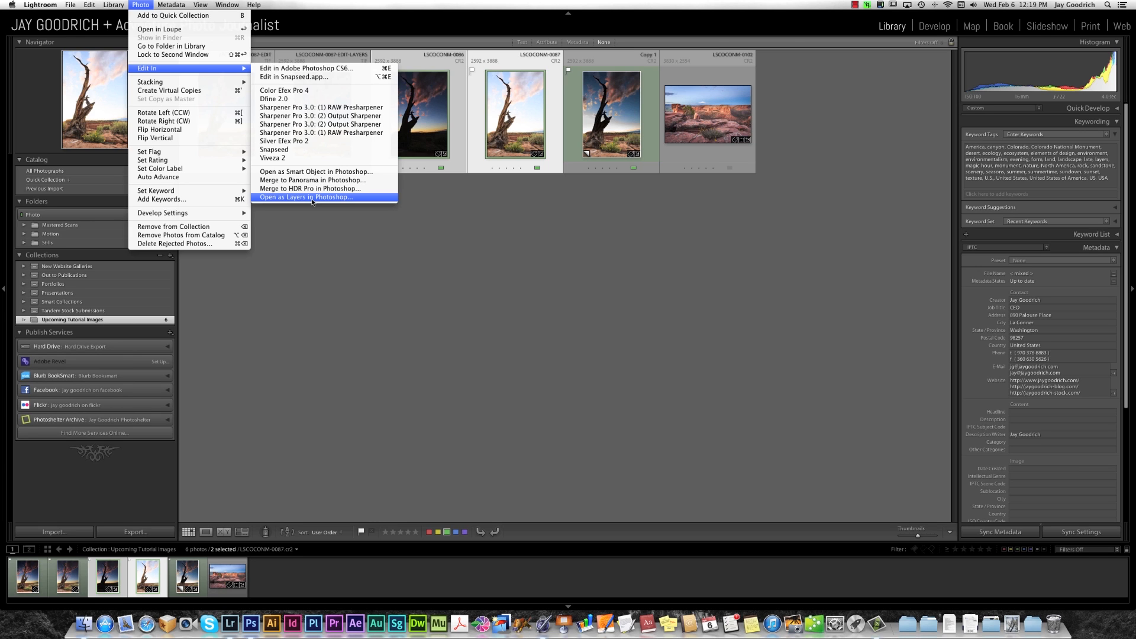
left_click(143, 5)
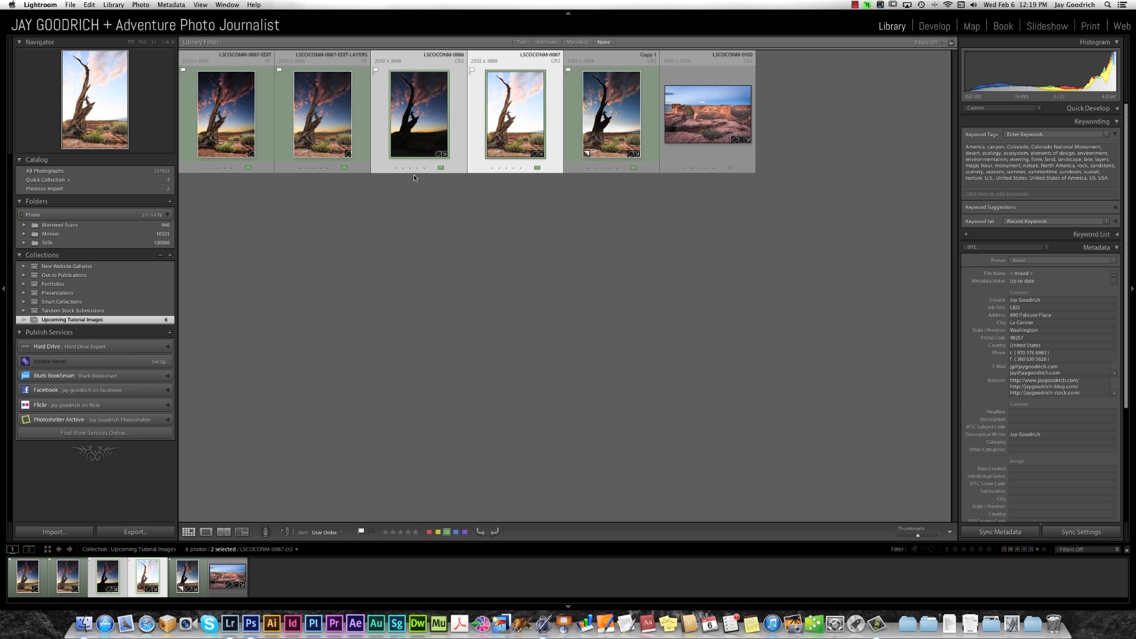
right_click(520, 104)
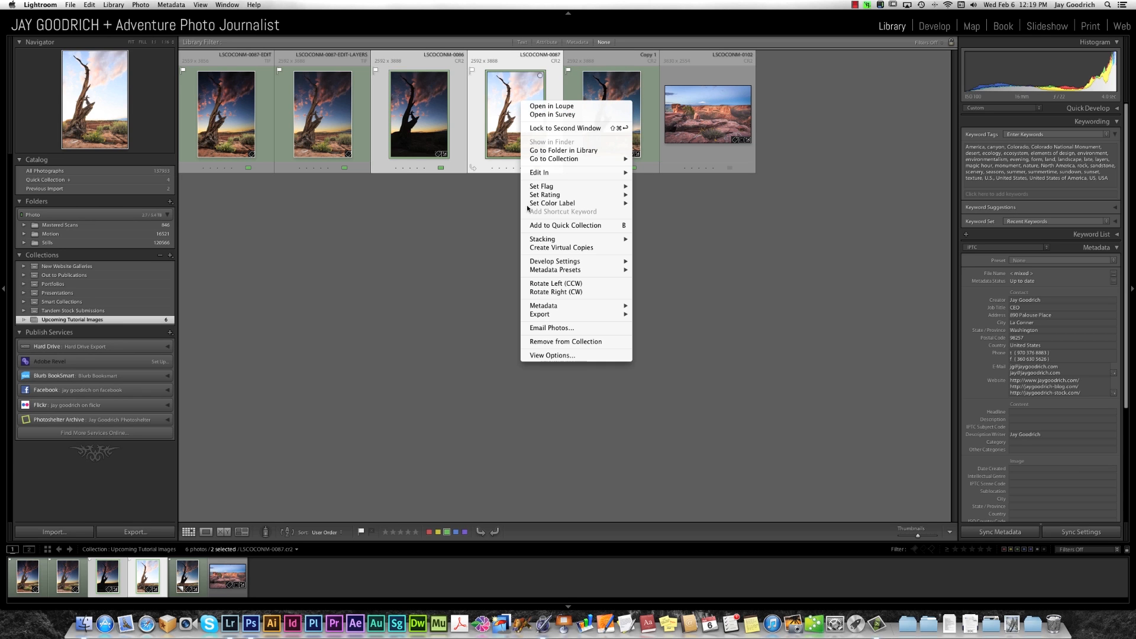
mouse_move(551, 177)
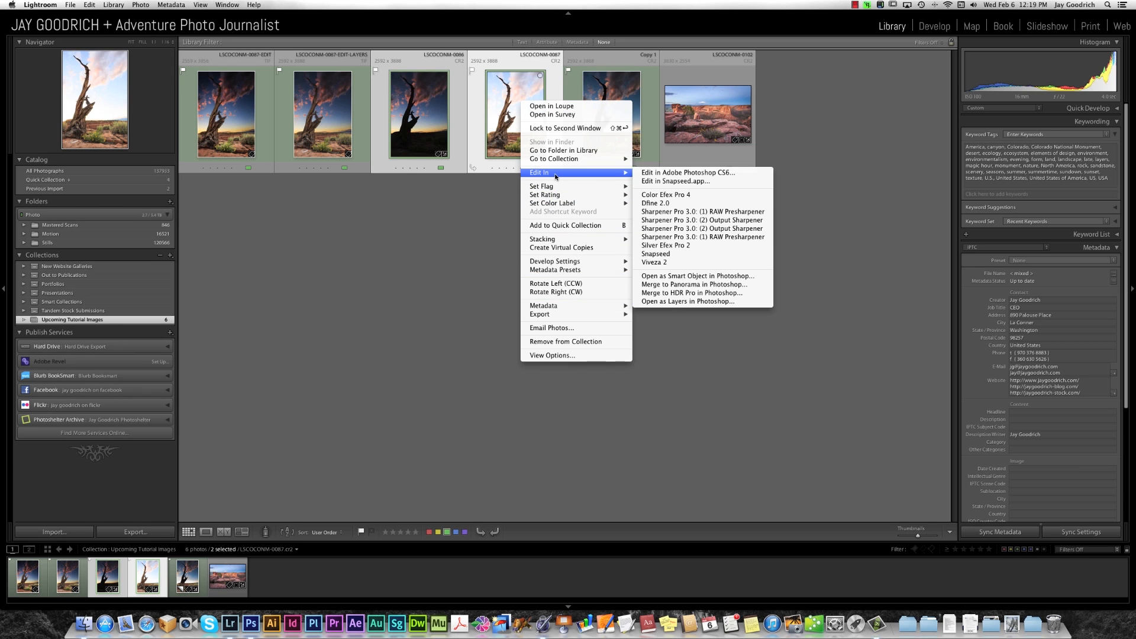
left_click(687, 301)
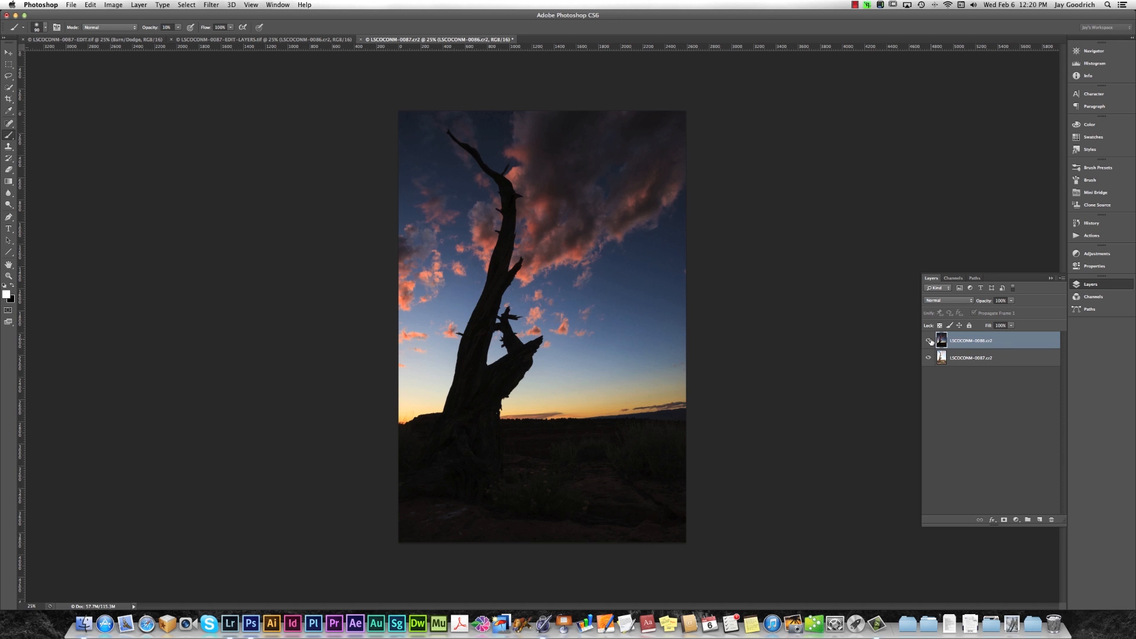
Compare the two exposures by toggling the dark layer's visibility and swapping the layer order, restoring the dark layer on top.
left_click(928, 341)
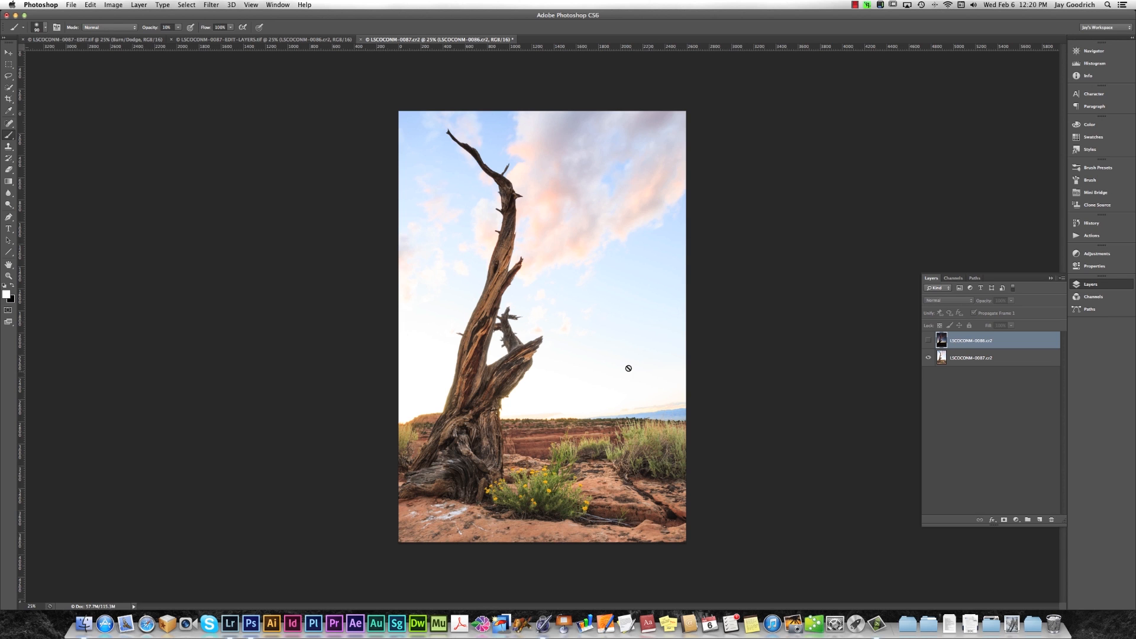
left_click(928, 341)
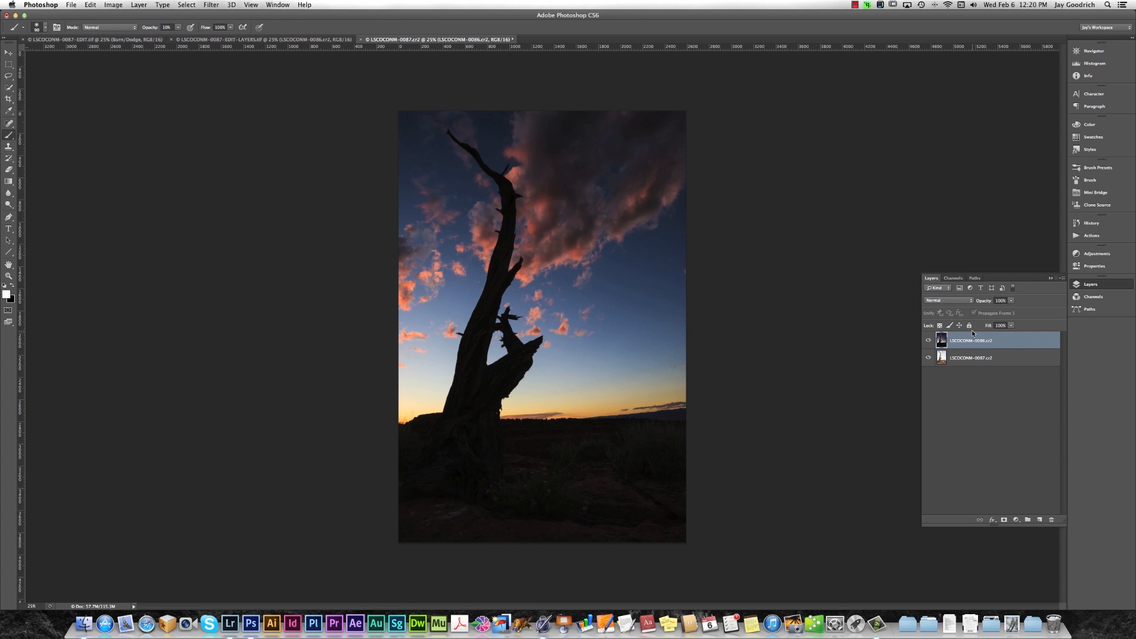
left_click_drag(996, 342, 992, 365)
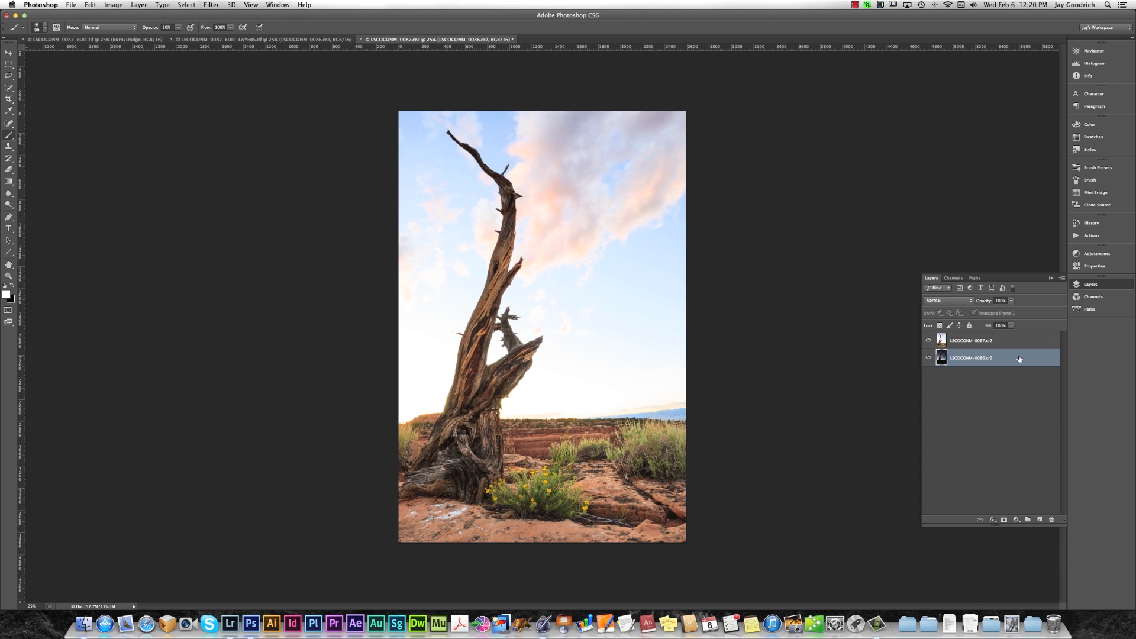
left_click_drag(1020, 359, 1017, 334)
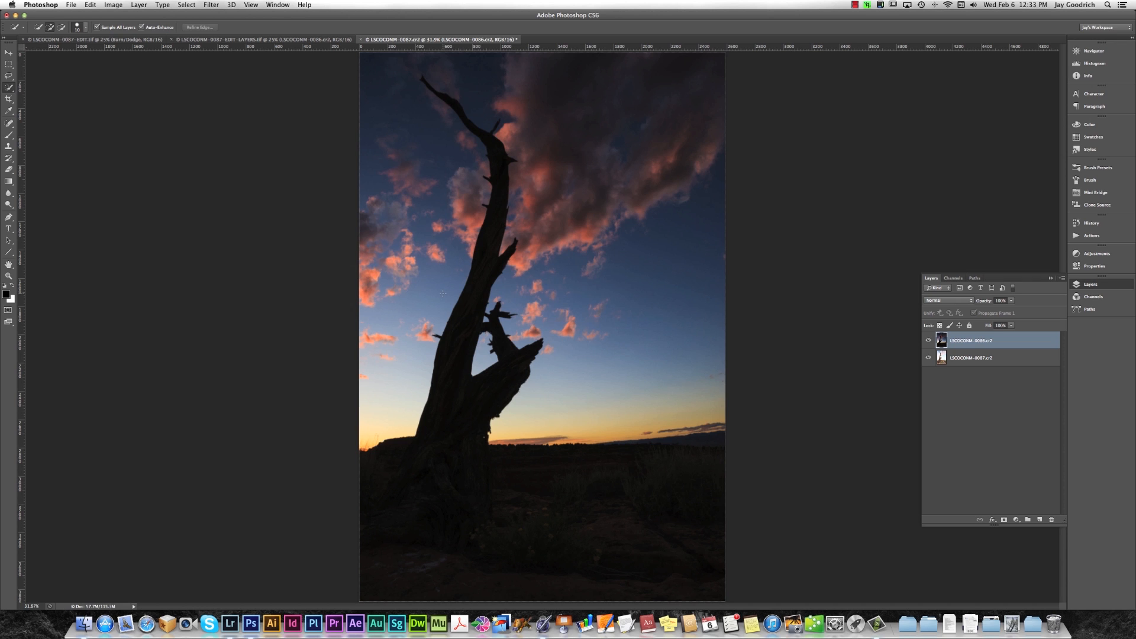
Hide the LSCOCONM-0086.cr2 layer and select the whole sky around the tree on LSCOCONM-0087.cr2 with the Quick Selection tool.
left_click(10, 88)
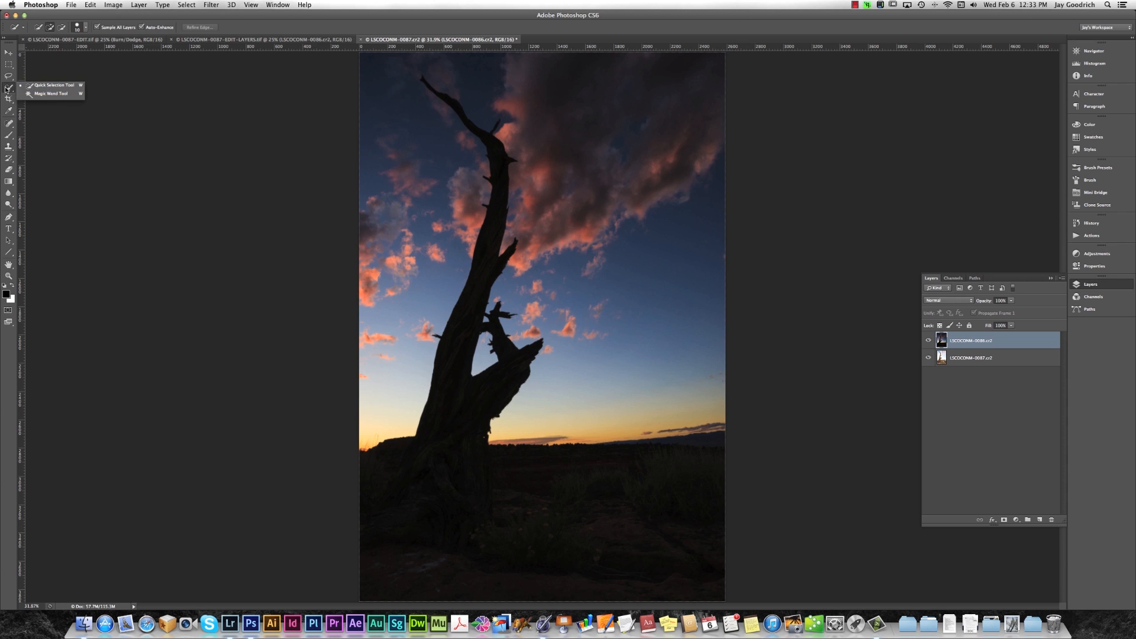
left_click(9, 88)
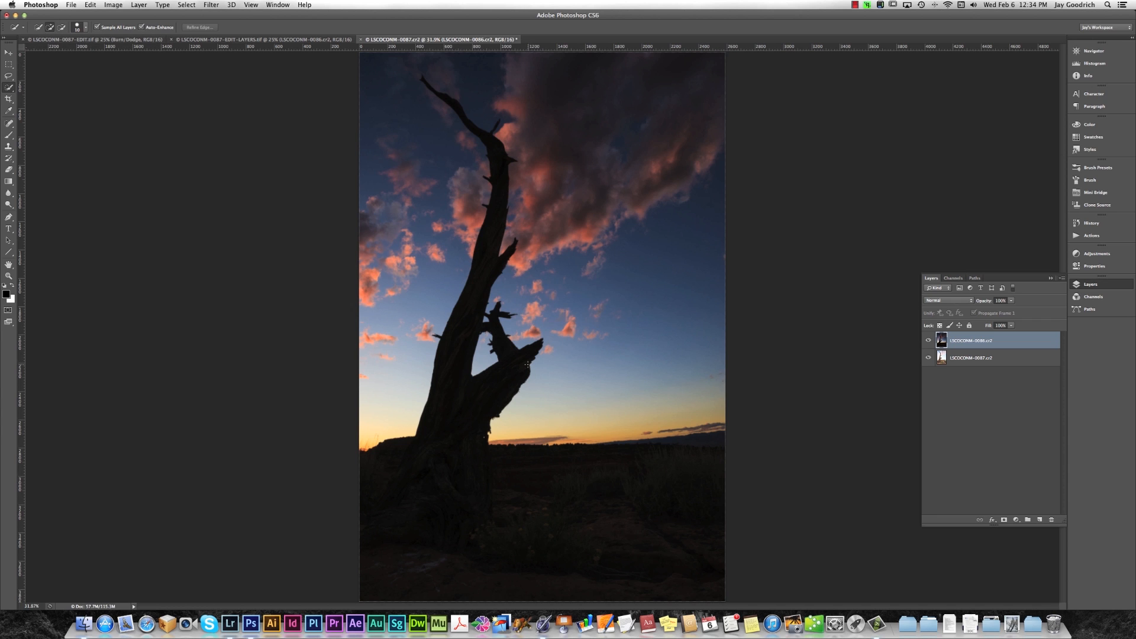
left_click(79, 27)
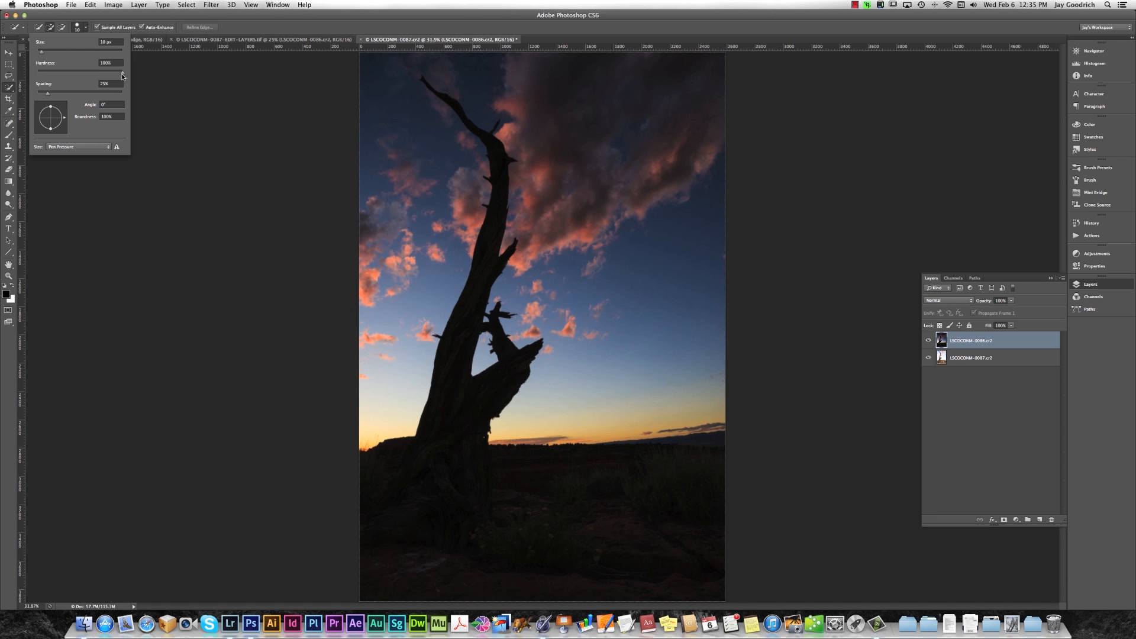
left_click(112, 28)
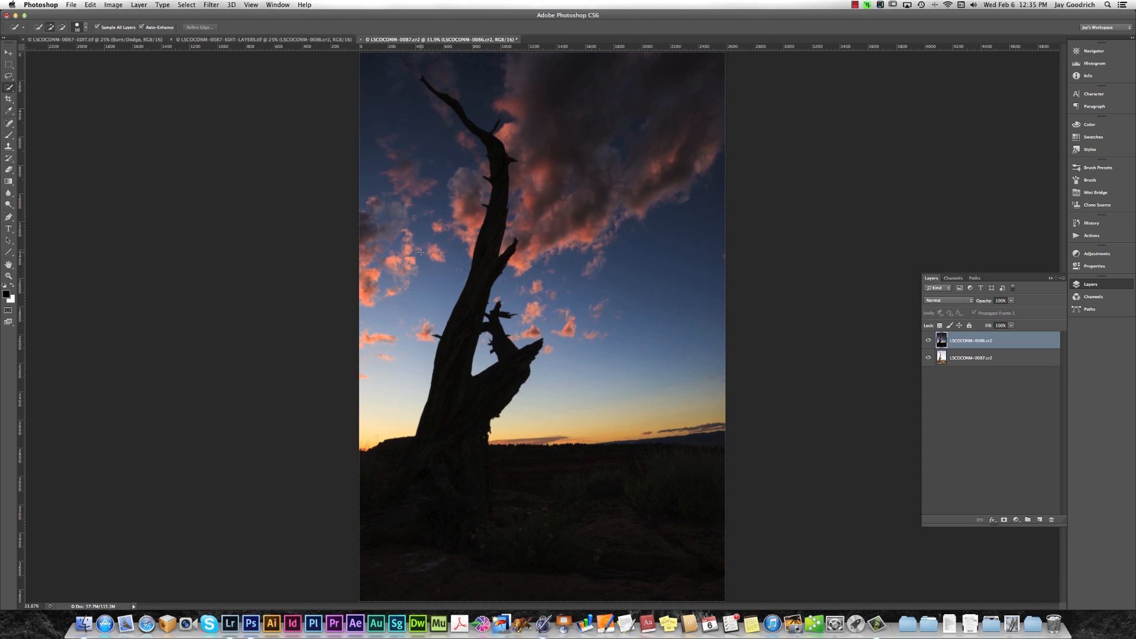
left_click(929, 342)
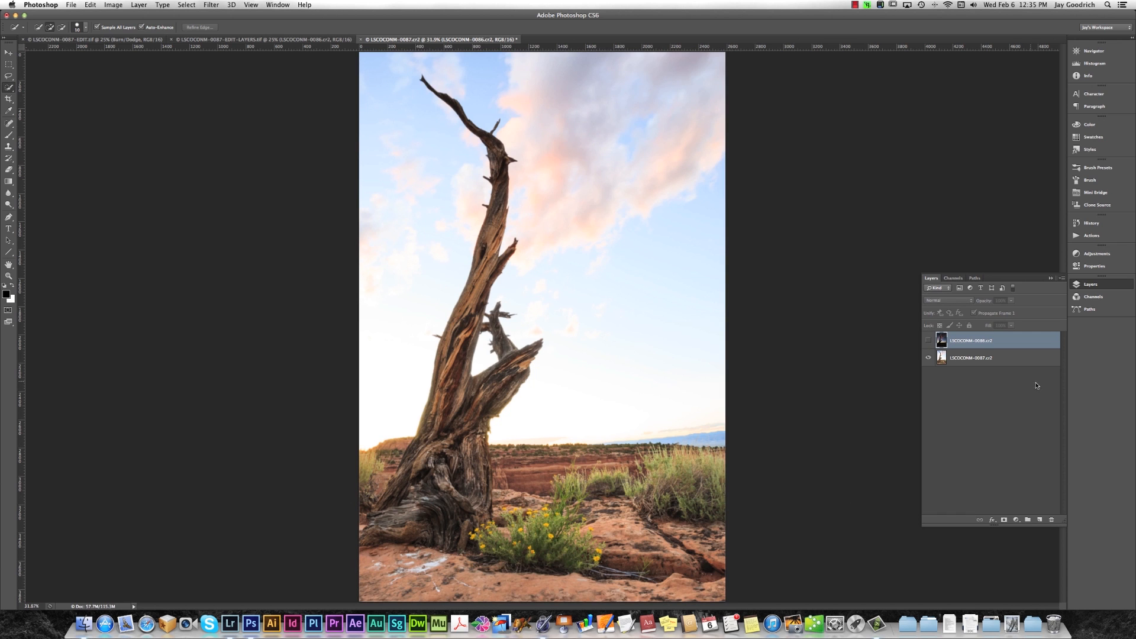
left_click(1020, 358)
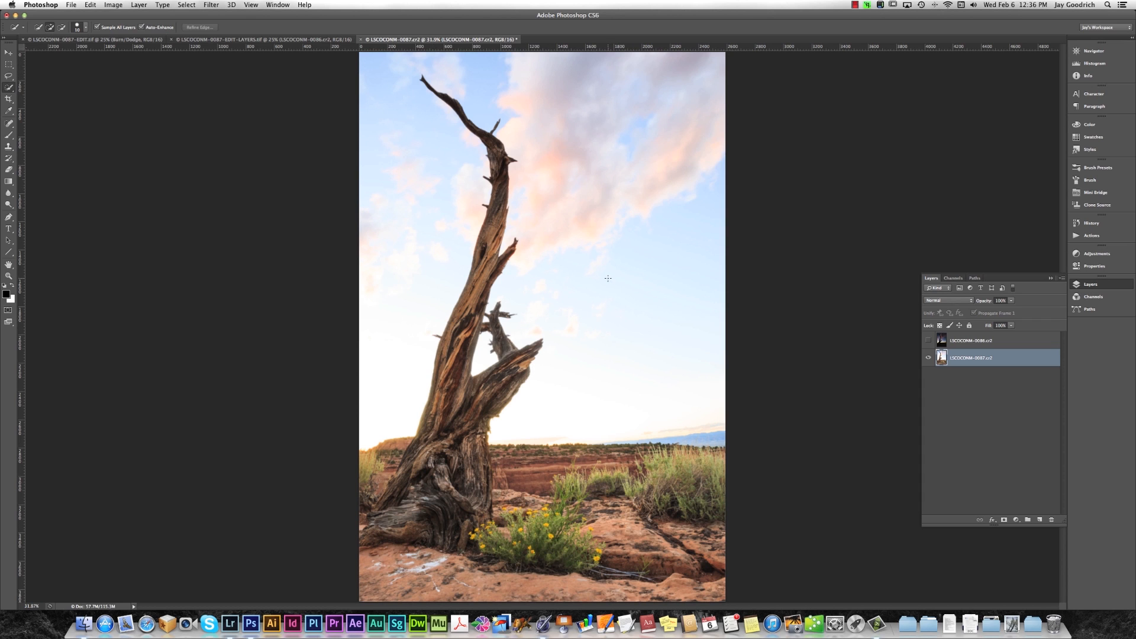
mouse_move(365, 61)
left_mouse_down()
mouse_move(371, 82)
mouse_move(384, 76)
mouse_move(395, 170)
left_mouse_up()
left_click_drag(708, 71, 615, 172)
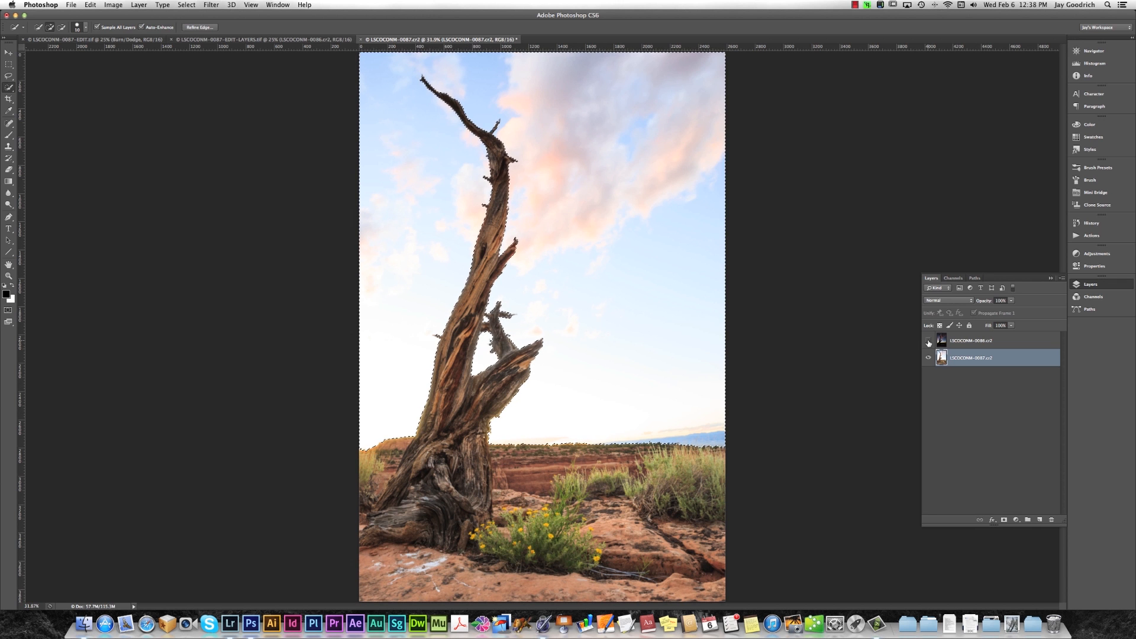
Show the LSCOCONM-0086.cr2 layer again and add a layer mask to it from the sky selection.
left_click(928, 341)
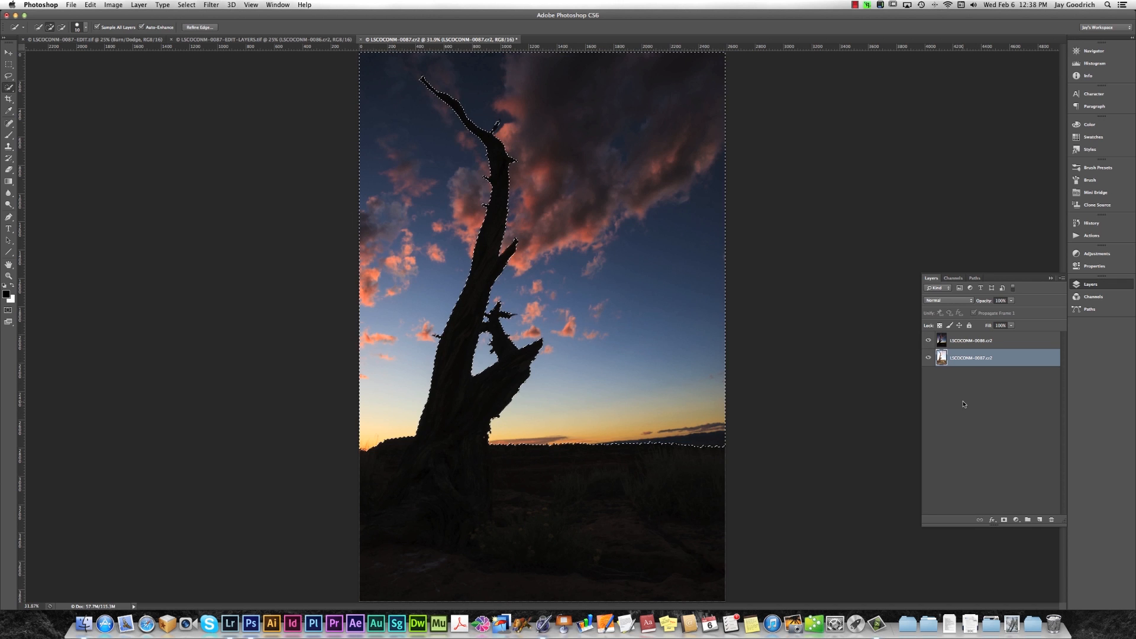
left_click(1042, 345)
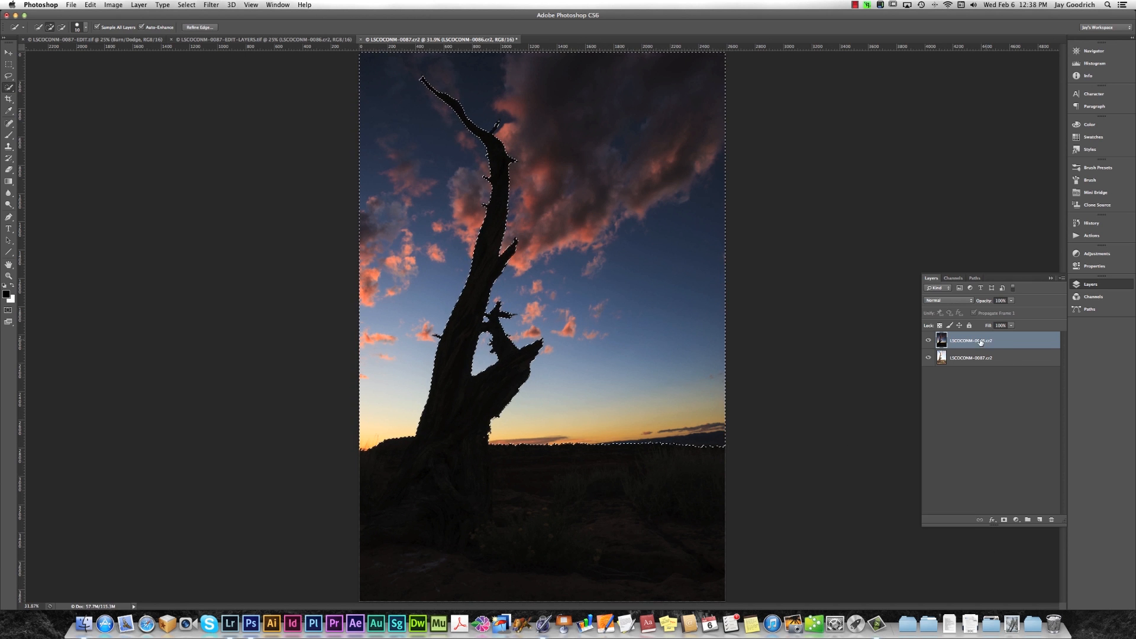
left_click(1004, 521)
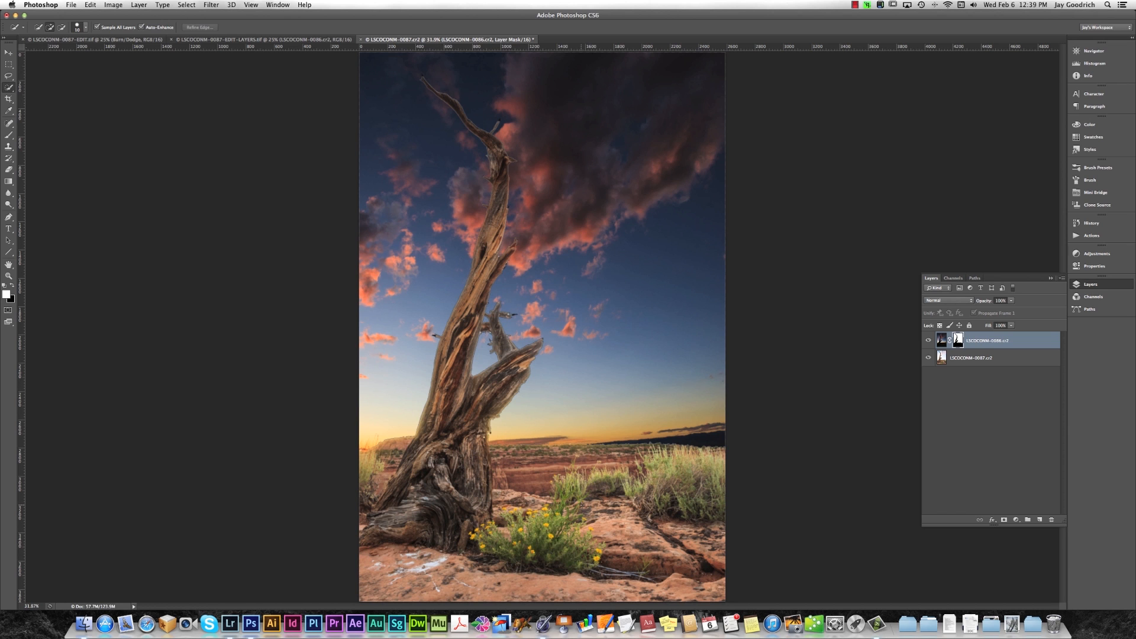
Check the blend with the masked layer hidden and shown, and view its black-and-white mask on its own.
left_click(928, 340)
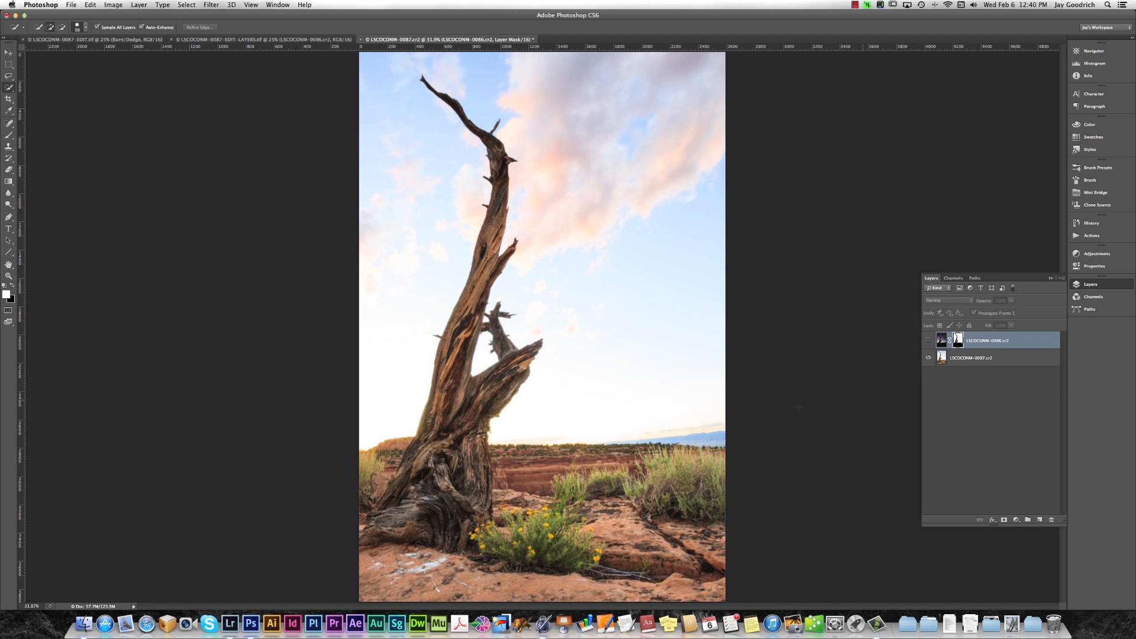
left_click(929, 341)
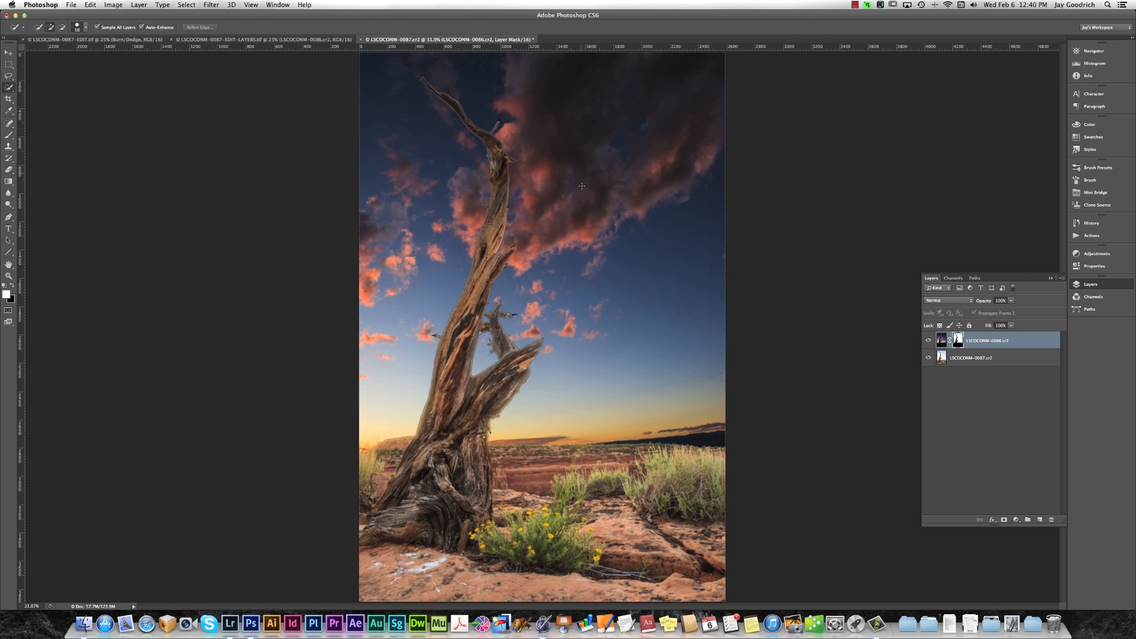
left_click(960, 342, "alt")
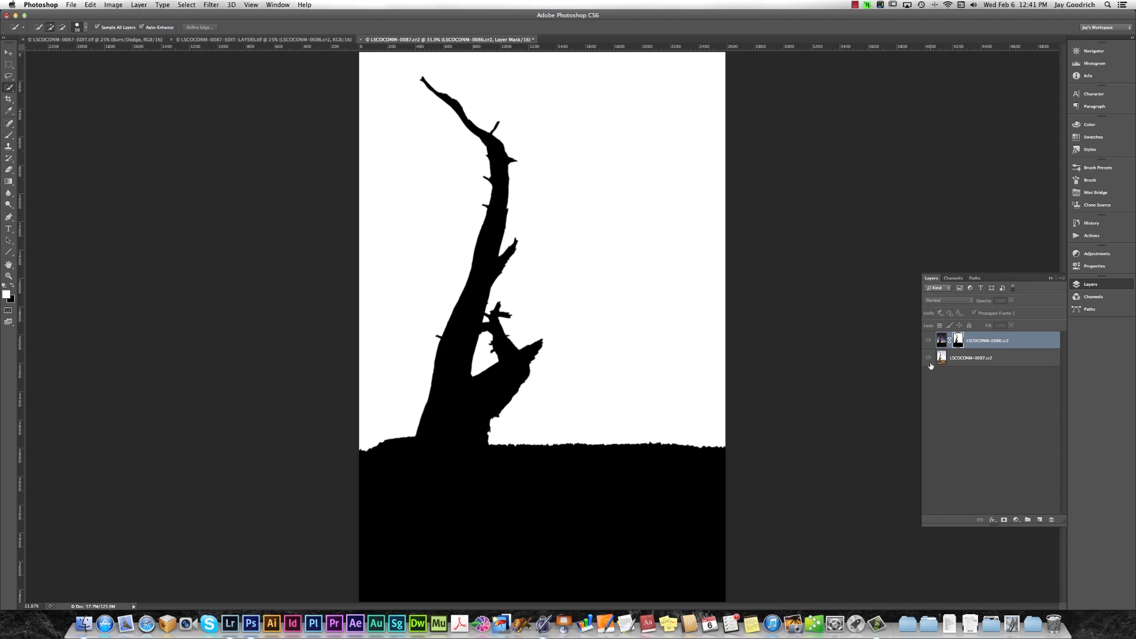
left_click(957, 341, "alt")
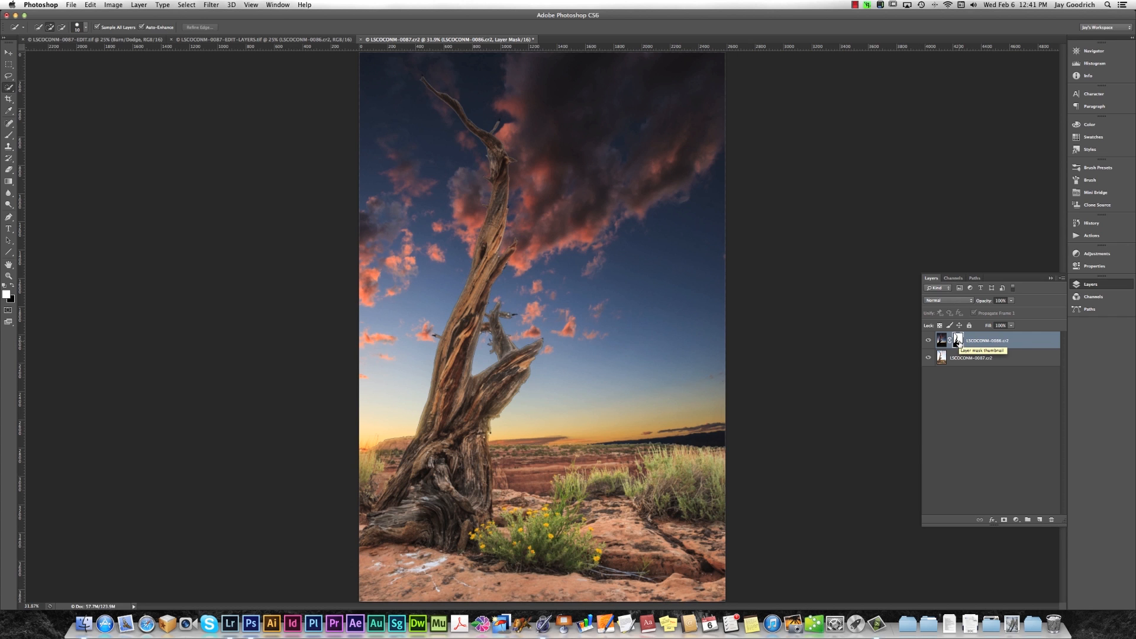
Disable the layer mask on LSCOCONM-0086.cr2 to compare the images, and enable it again.
right_click(958, 348)
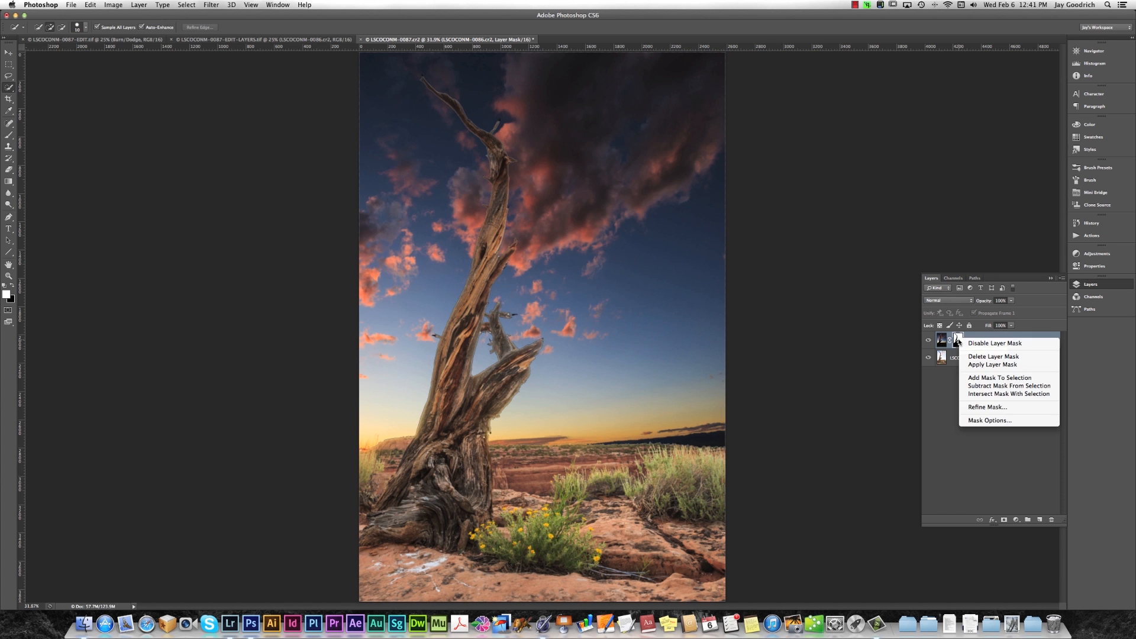
left_click(976, 343)
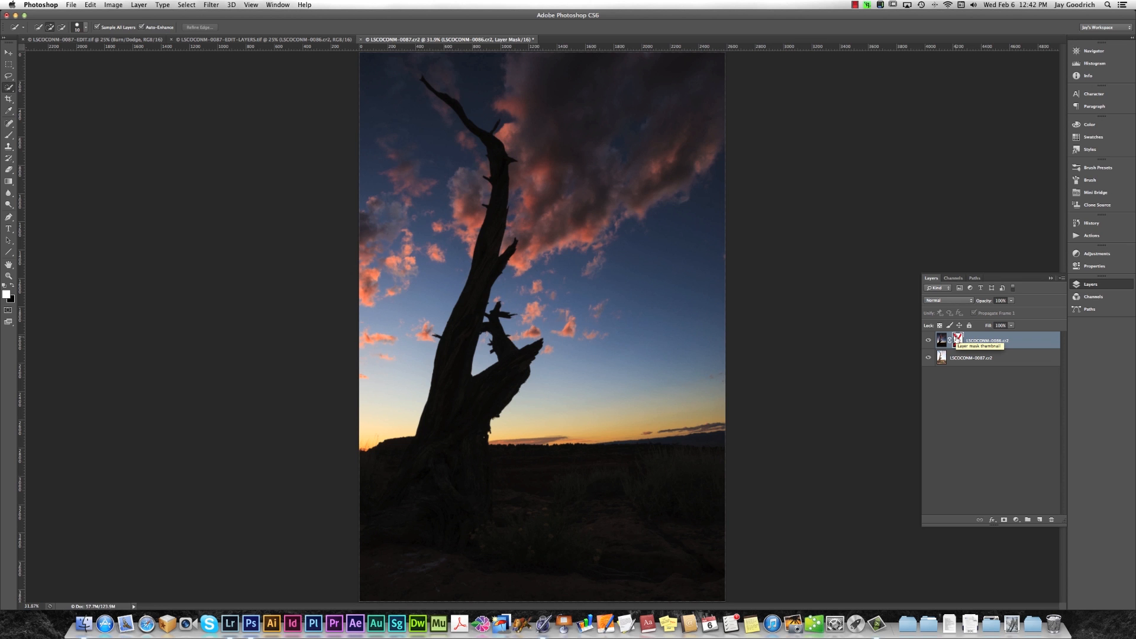
right_click(957, 338)
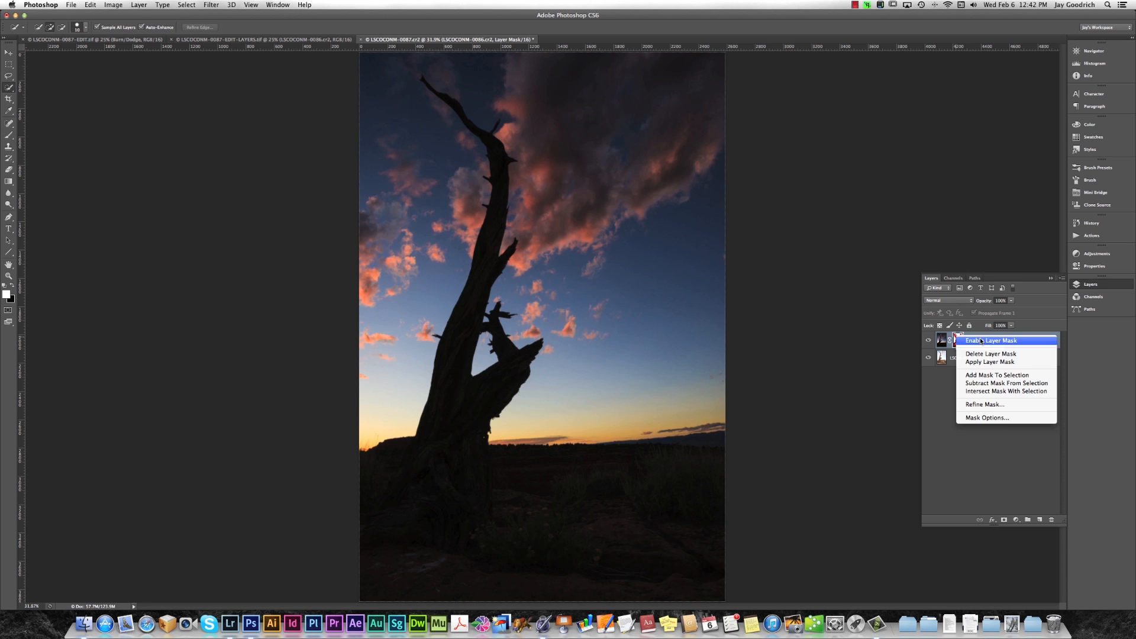
left_click(981, 341)
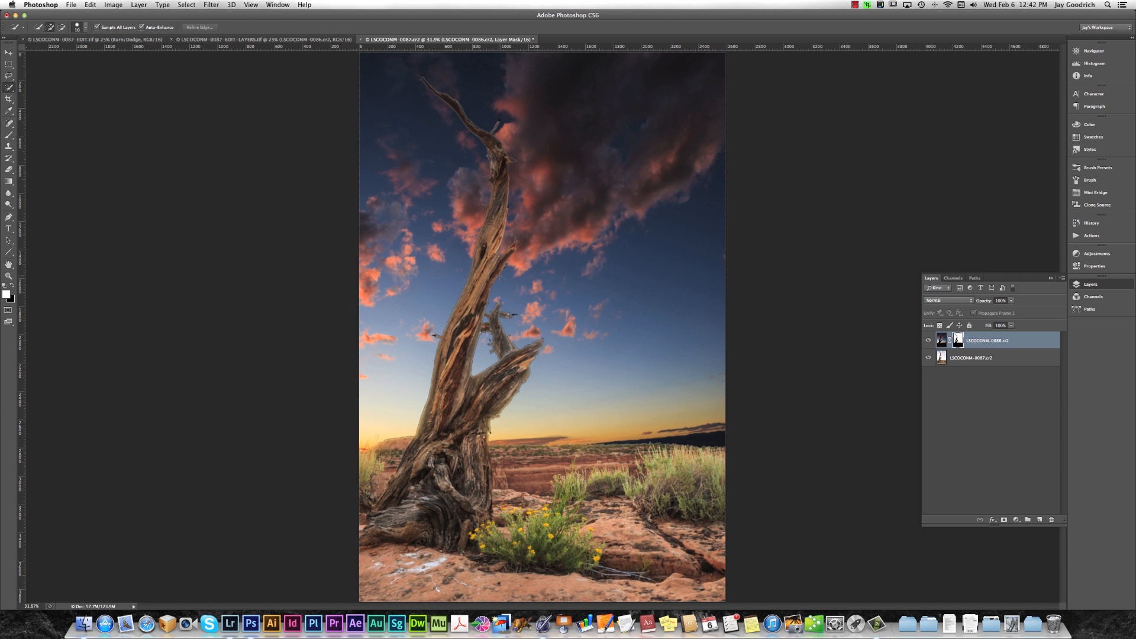
Inspect the tree edges at 100%, open the layer mask's properties for LSCOCONM-0086.cr2, and increase the mask's feather while viewing the whole image.
key("super+1")
left_click_drag(561, 216, 528, 383)
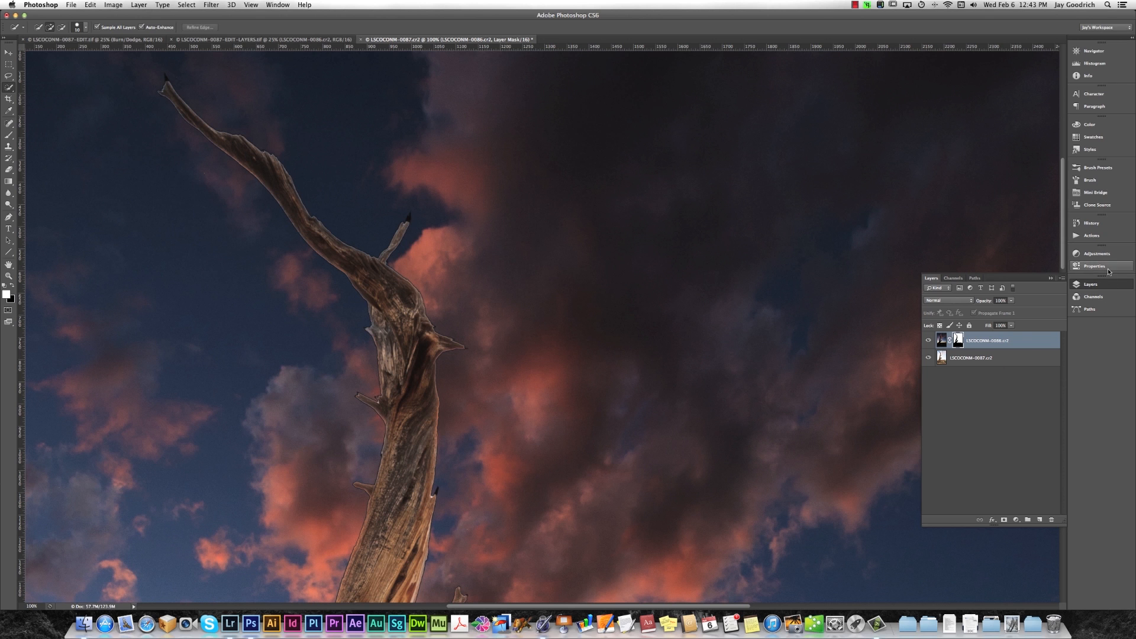
left_click(941, 340)
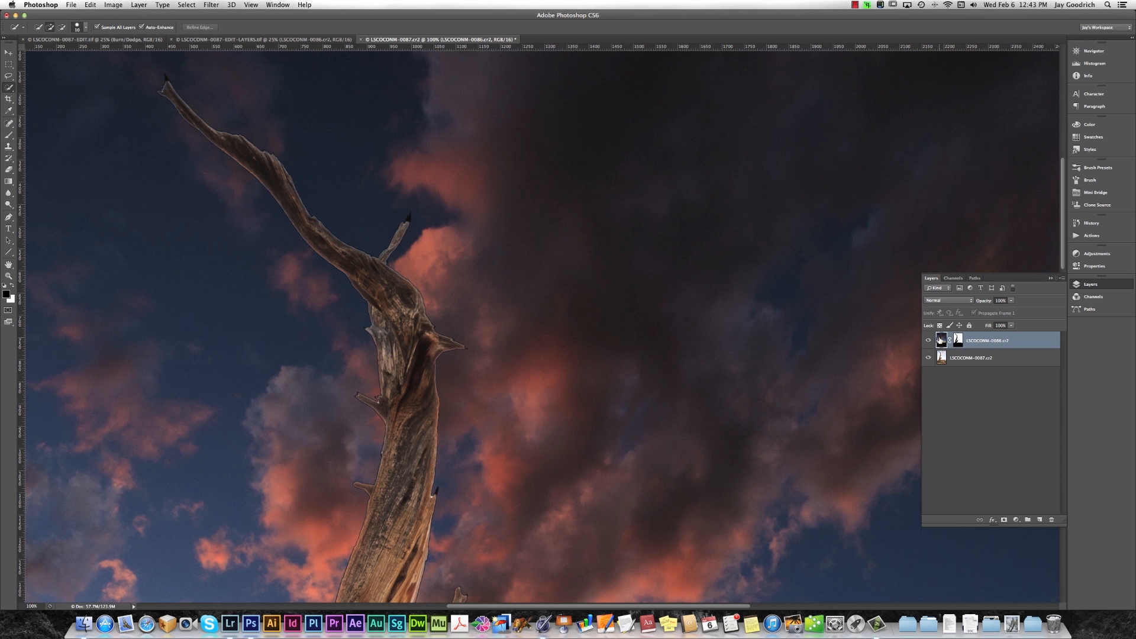
left_click(958, 341)
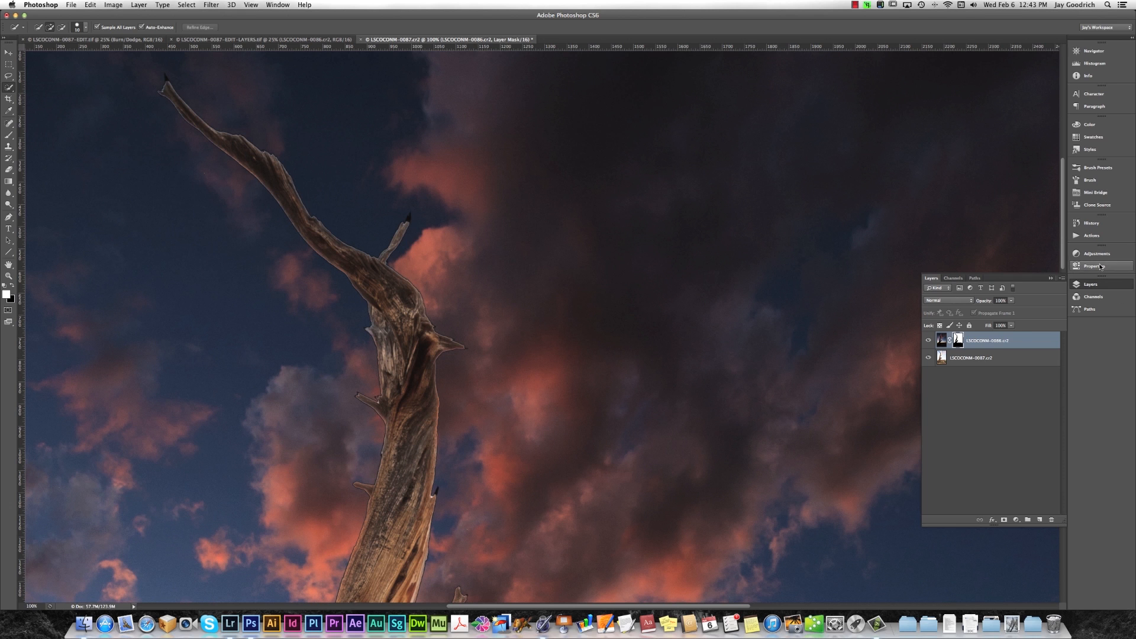
left_click(274, 6)
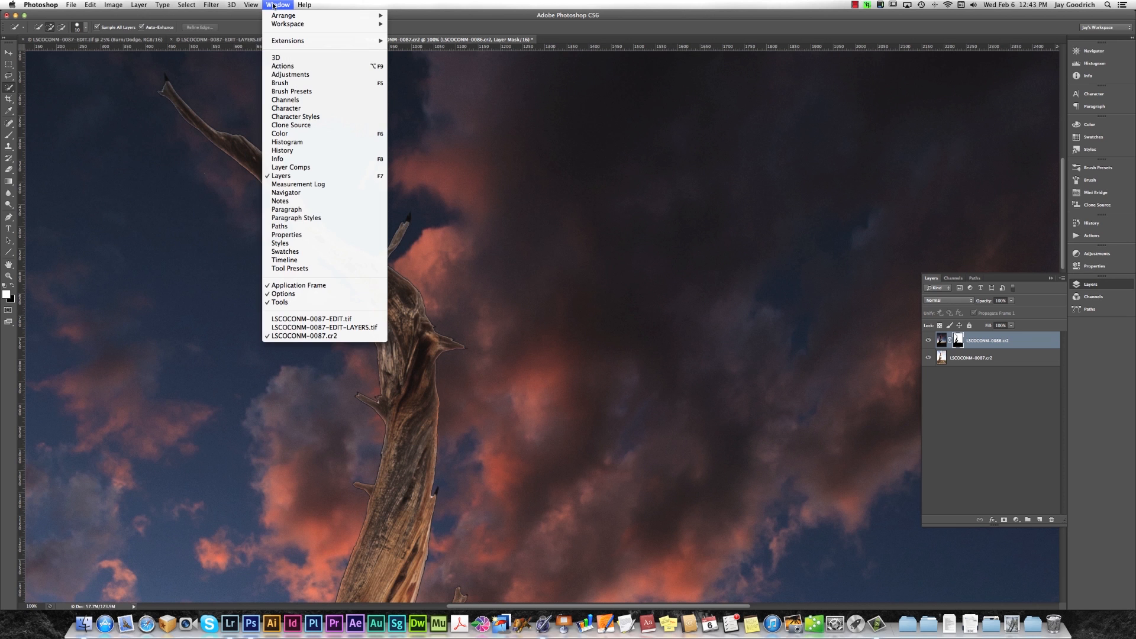
left_click(287, 236)
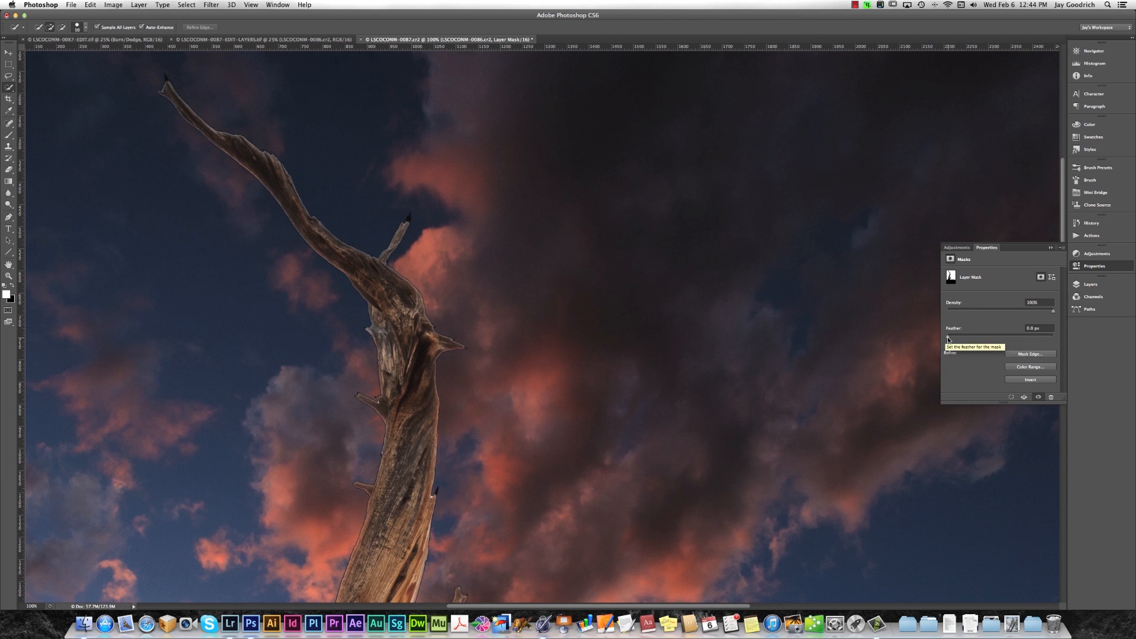
key("super+0")
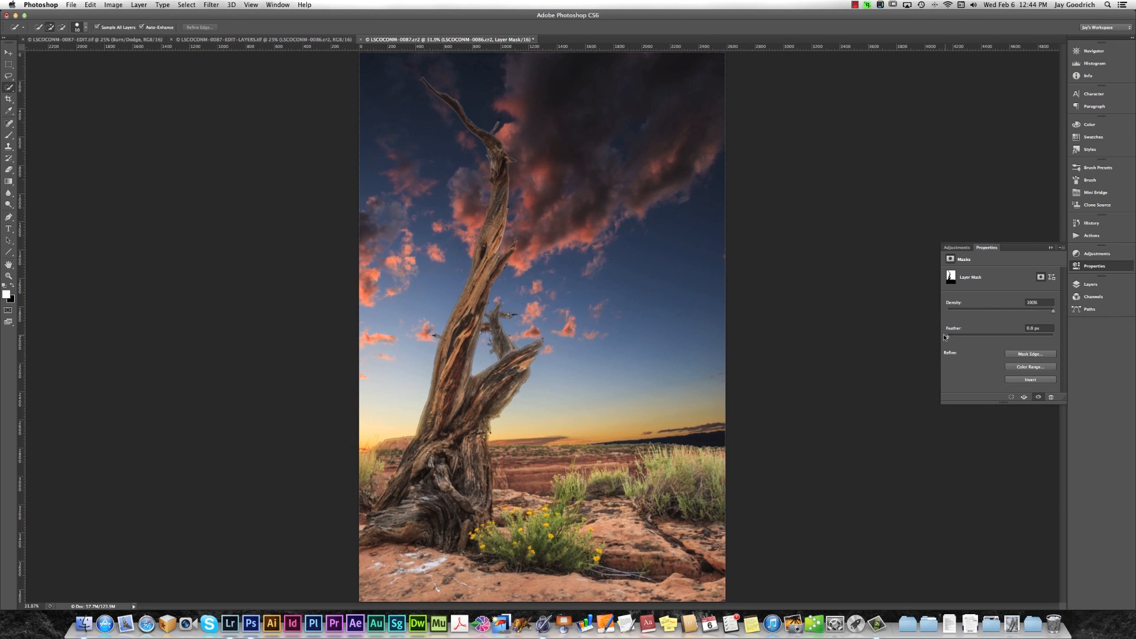
left_click_drag(948, 339, 996, 342)
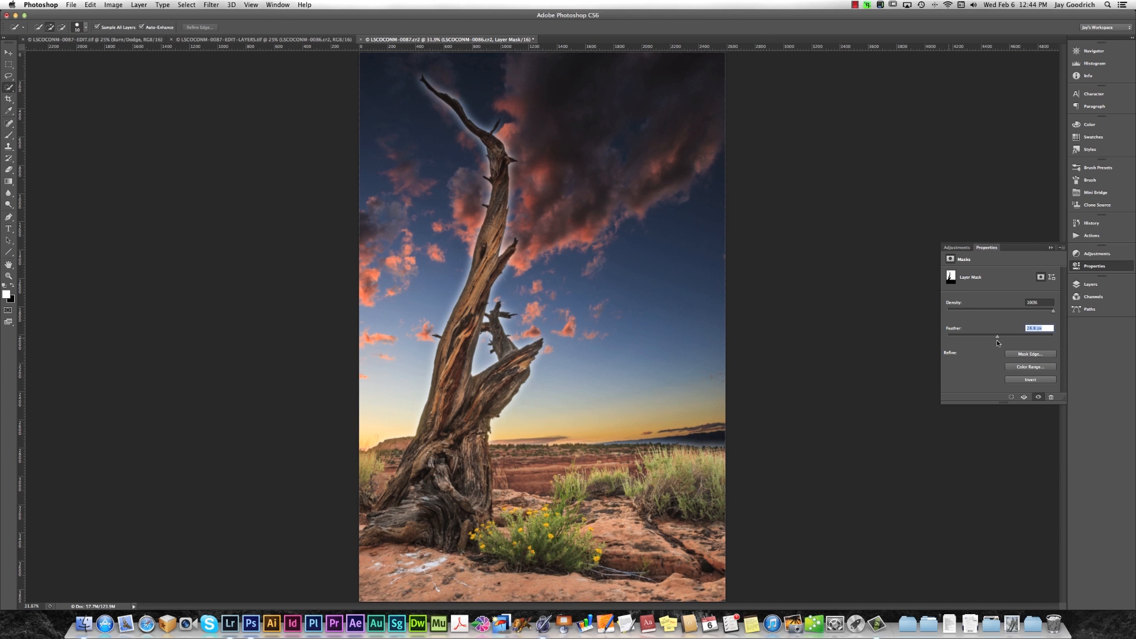
Try raising the layer mask's feather to 925.3 px.
left_click_drag(998, 342, 1012, 342)
left_click_drag(1012, 341, 1041, 341)
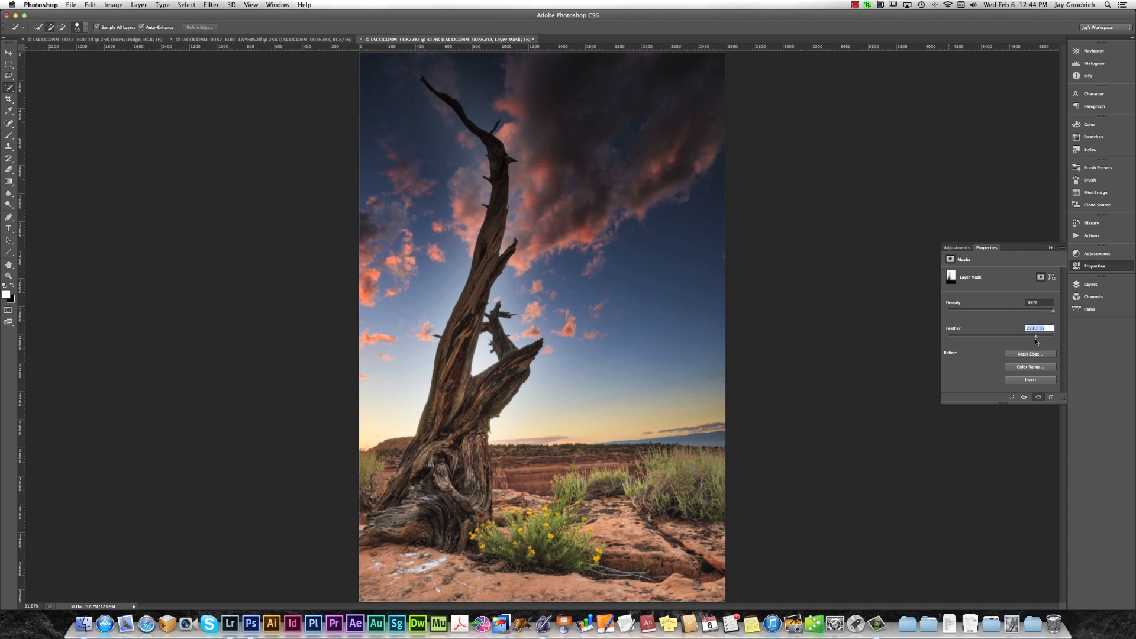
left_click_drag(1041, 341, 1052, 340)
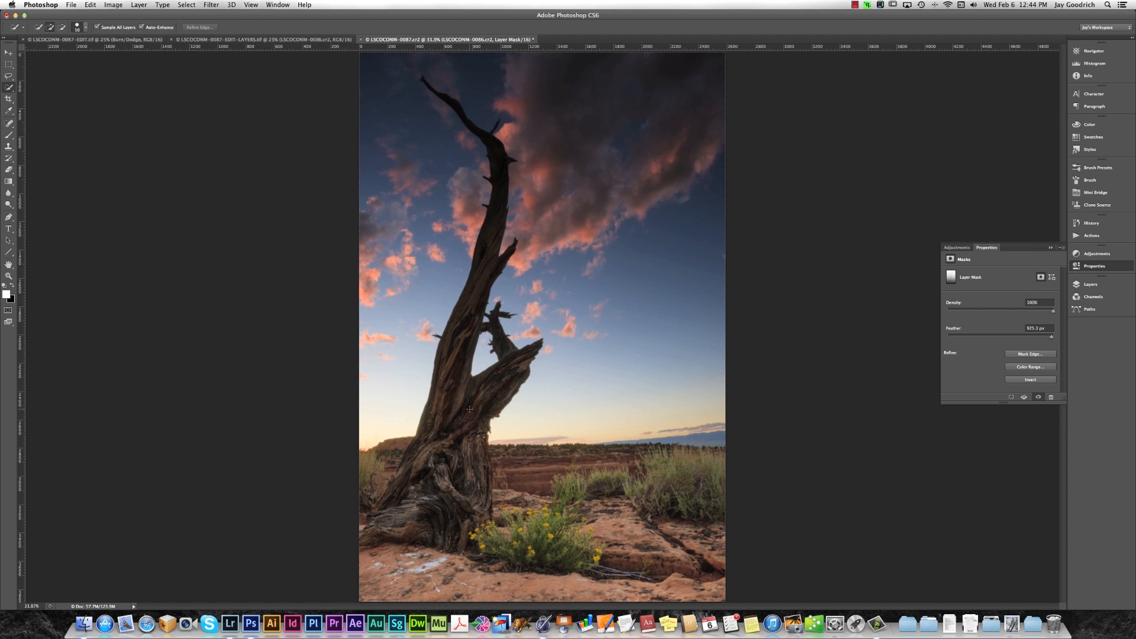
Bring the layer mask's feather down to 0 px and raise it only a few pixels, checking the tree edges at 100%.
left_click_drag(1051, 336, 944, 345)
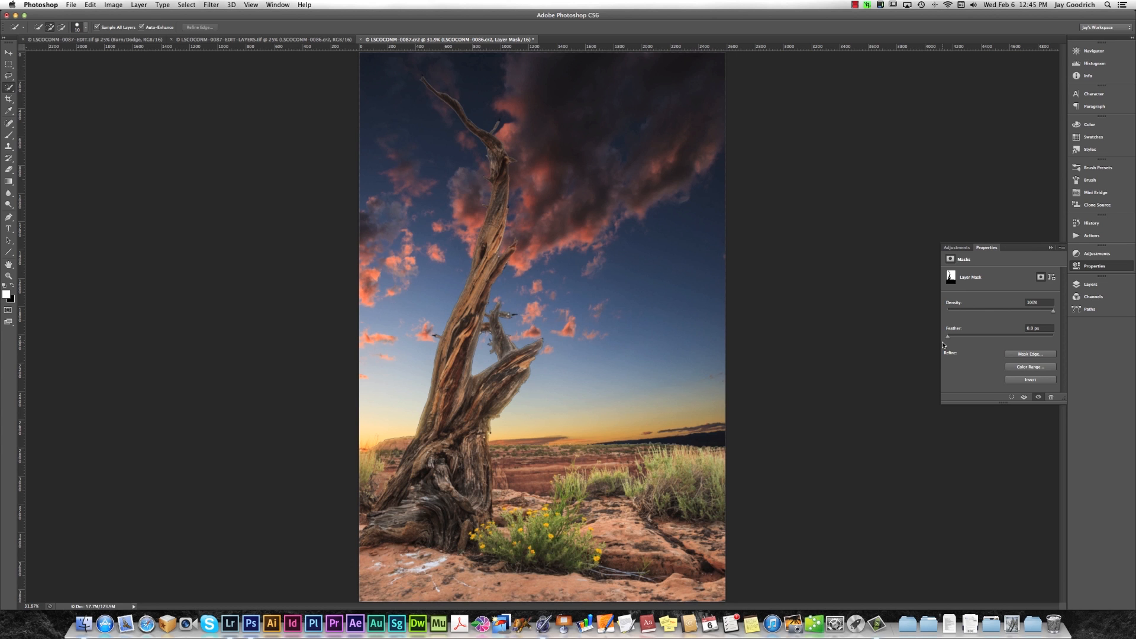
left_click_drag(949, 338, 949, 338)
left_click_drag(954, 338, 955, 339)
key("super+1")
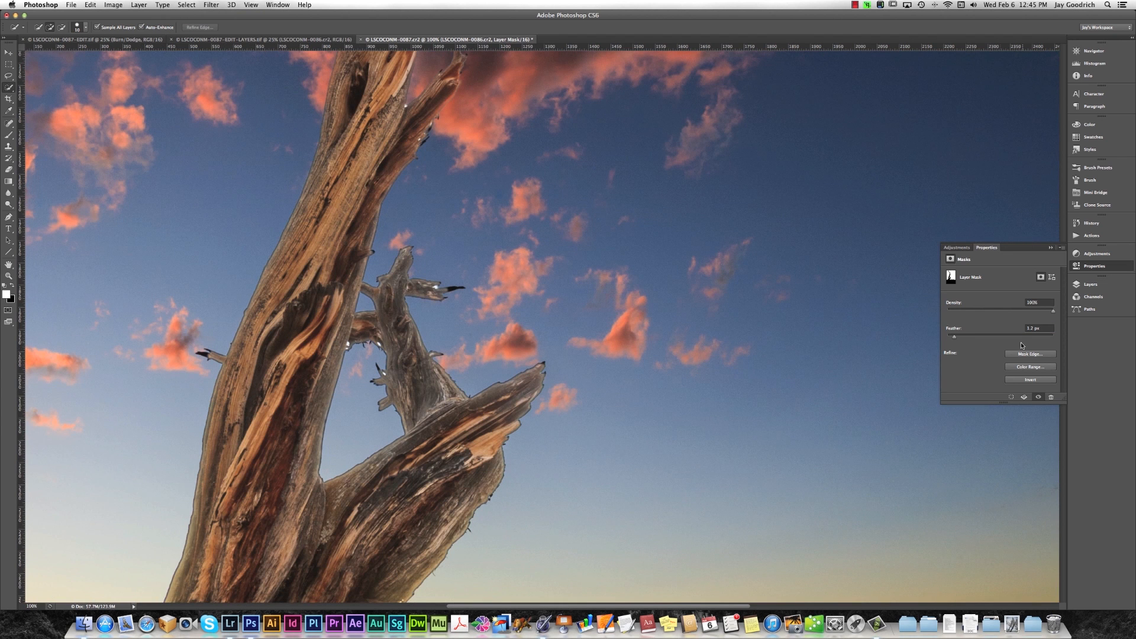
left_click_drag(955, 340, 922, 338)
left_click_drag(947, 340, 951, 341)
Open Refine Mask for the layer mask and paint with the Refine Radius Tool along the edges of the tree's top branches and upper trunk.
left_click_drag(517, 177, 562, 554)
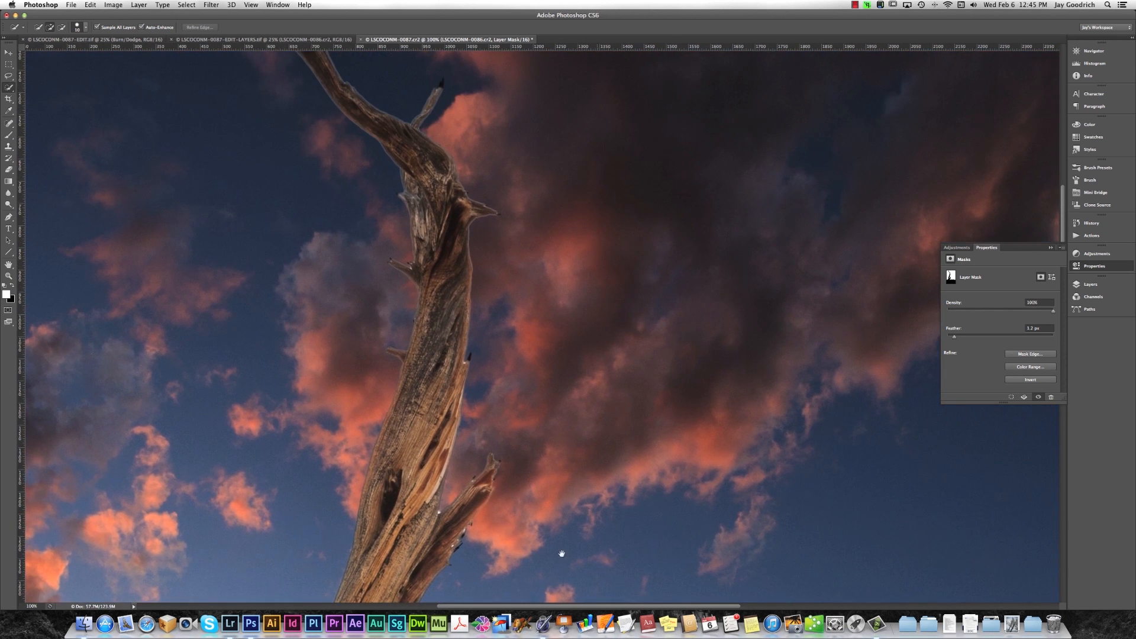
left_click_drag(605, 312, 598, 445)
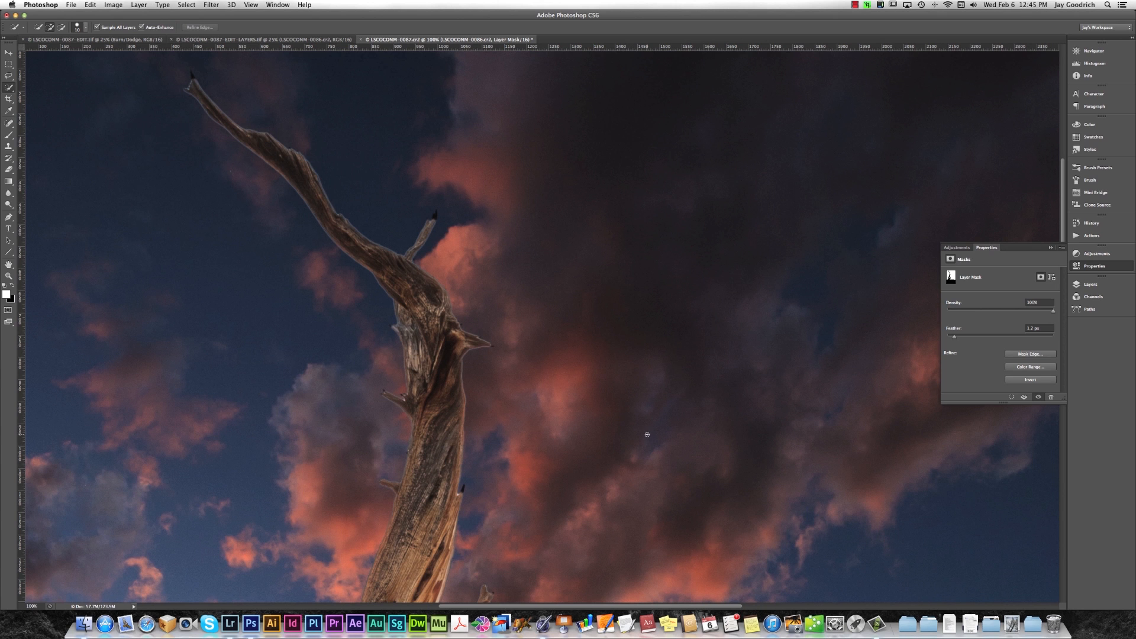
scroll(647, 434, "up", 3)
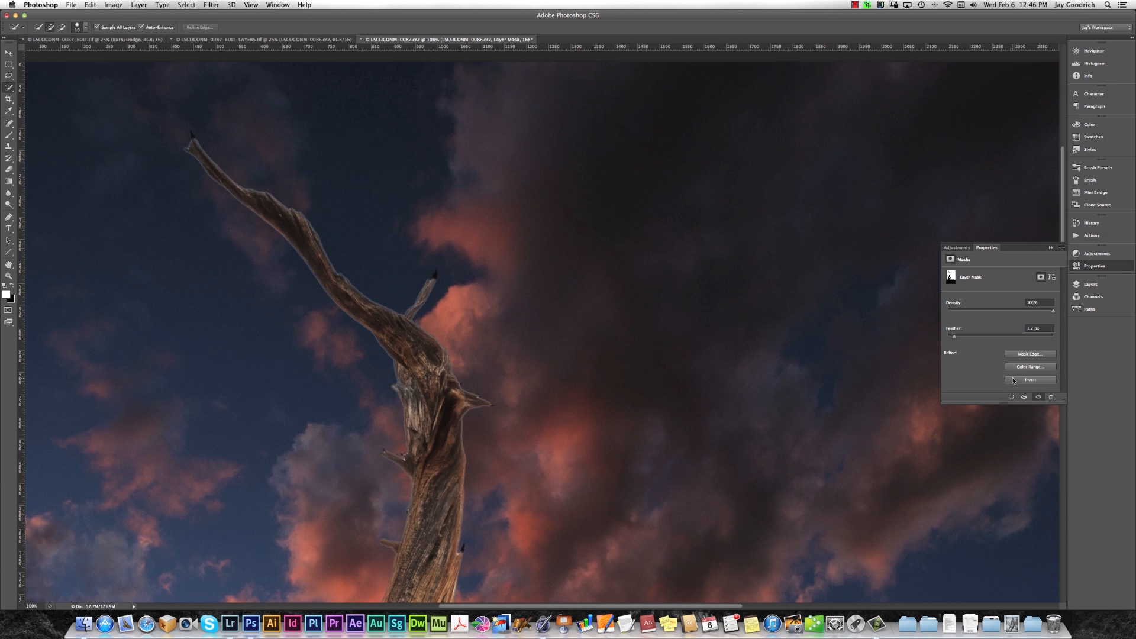
left_click(1031, 354)
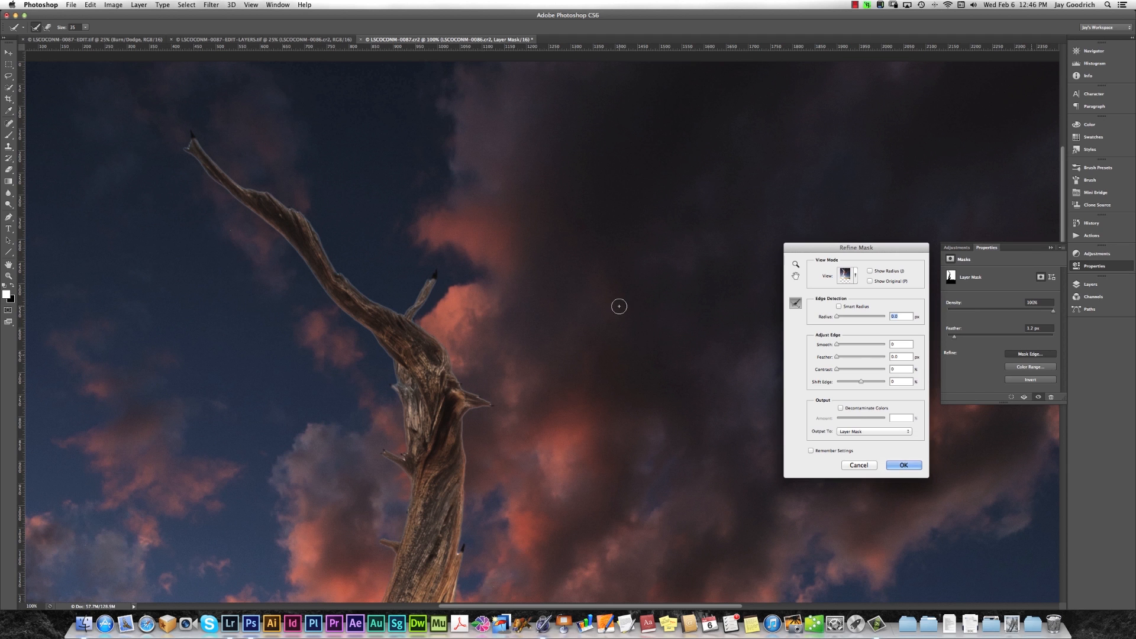
left_click(797, 305)
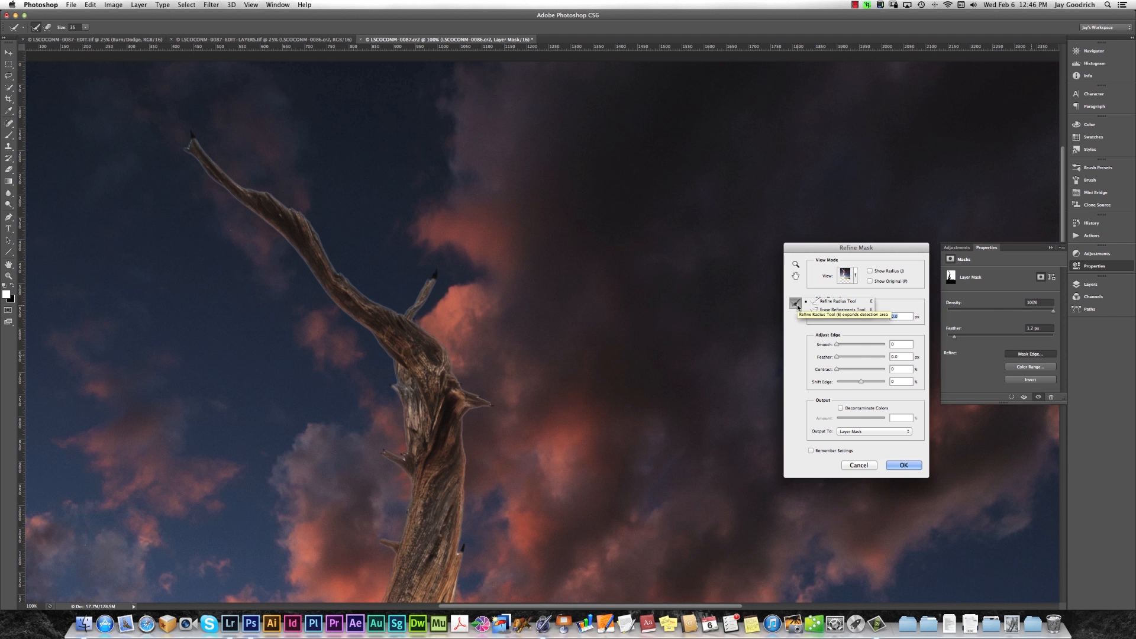
left_click(843, 304)
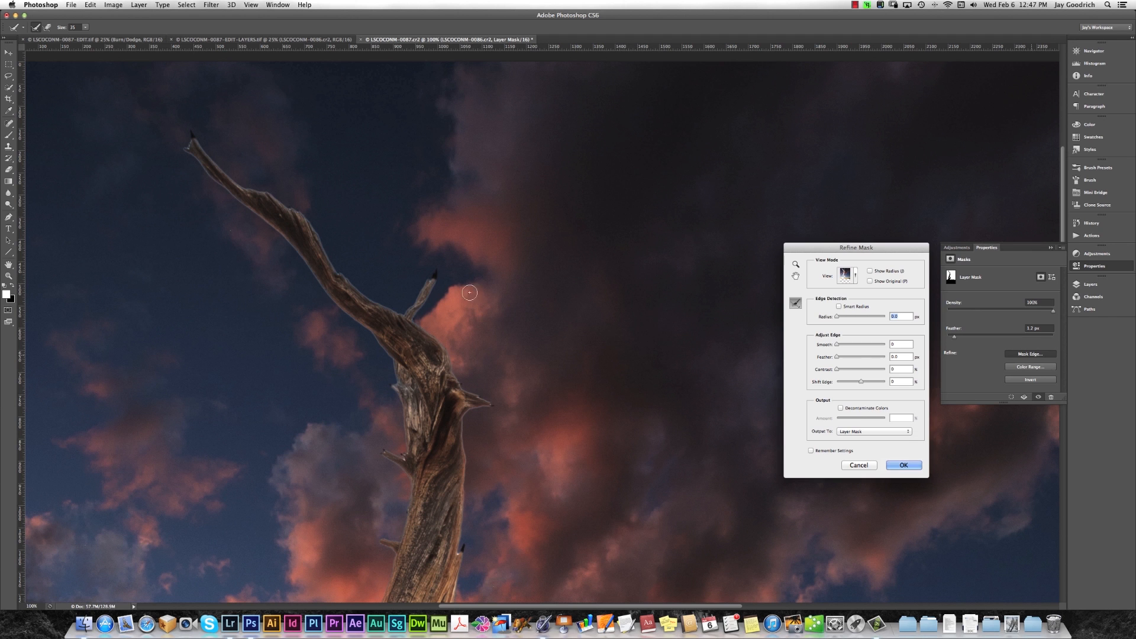
mouse_move(196, 133)
left_mouse_down()
mouse_move(213, 156)
mouse_move(189, 128)
mouse_move(230, 178)
mouse_move(294, 207)
mouse_move(330, 264)
mouse_move(380, 305)
mouse_move(403, 308)
mouse_move(438, 270)
mouse_move(442, 284)
mouse_move(410, 325)
mouse_move(485, 395)
mouse_move(457, 431)
mouse_move(459, 555)
mouse_move(466, 547)
mouse_move(453, 592)
left_mouse_up()
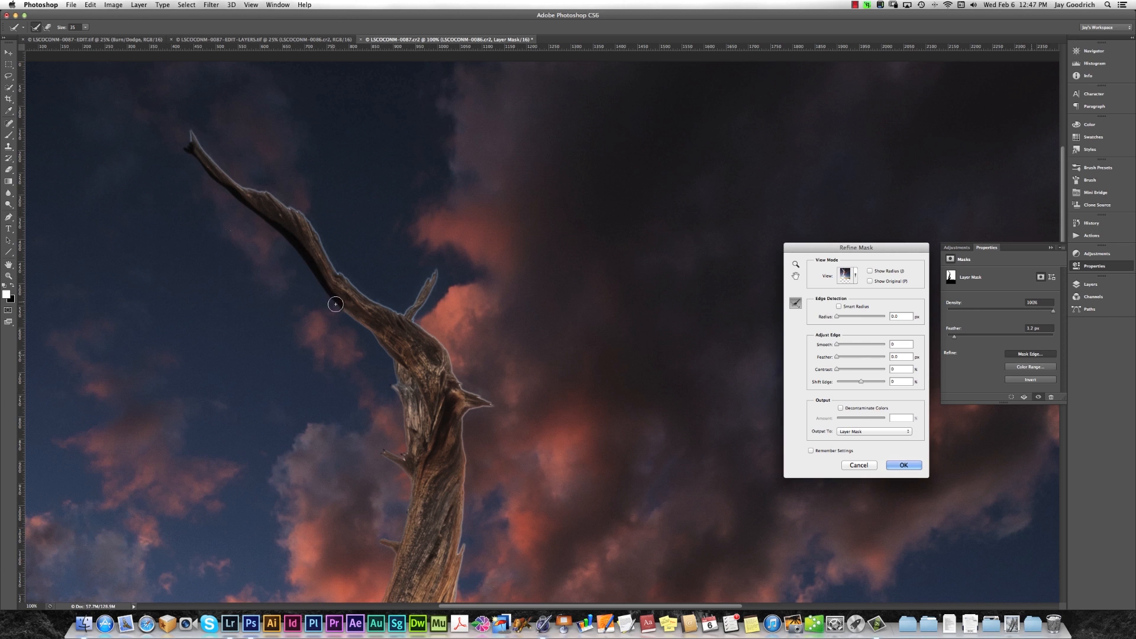
mouse_move(384, 349)
left_mouse_down()
mouse_move(409, 445)
mouse_move(405, 460)
mouse_move(376, 449)
mouse_move(407, 485)
mouse_move(400, 546)
mouse_move(384, 541)
mouse_move(386, 587)
mouse_move(400, 549)
mouse_move(386, 601)
left_mouse_up()
Refine both edges of the tree's middle trunk and its side branches with the Refine Radius Tool.
key("space")
mouse_move(385, 479)
left_mouse_down()
mouse_move(401, 335)
mouse_move(461, 137)
left_mouse_up()
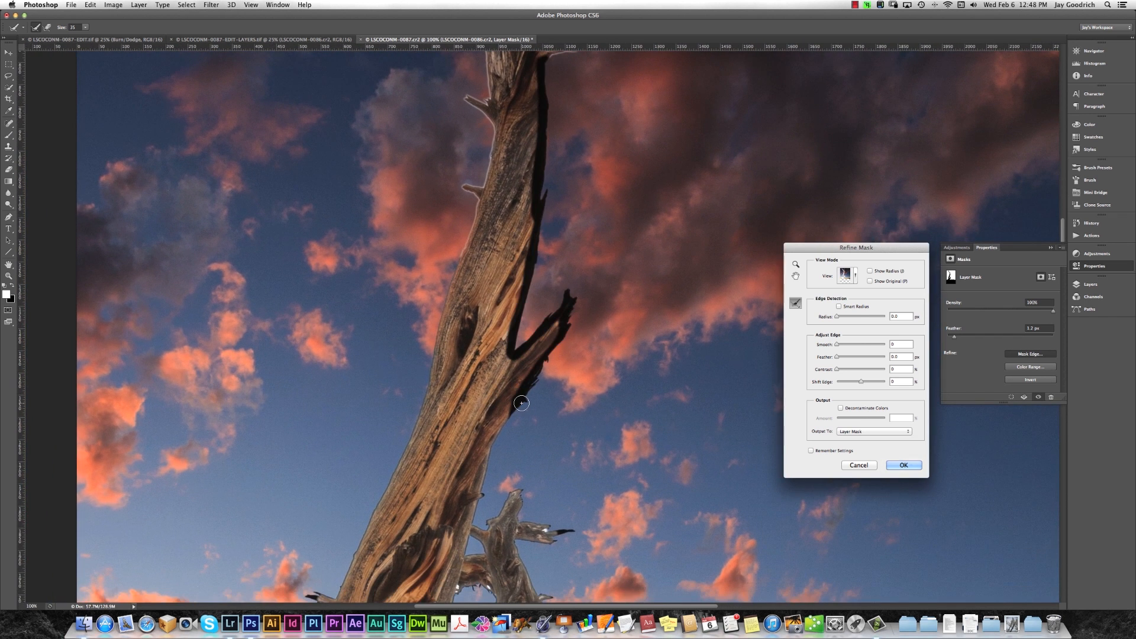
mouse_move(521, 403)
left_mouse_down()
mouse_move(482, 480)
mouse_move(520, 519)
mouse_move(555, 530)
mouse_move(511, 541)
mouse_move(532, 528)
mouse_move(524, 562)
mouse_move(552, 601)
left_mouse_up()
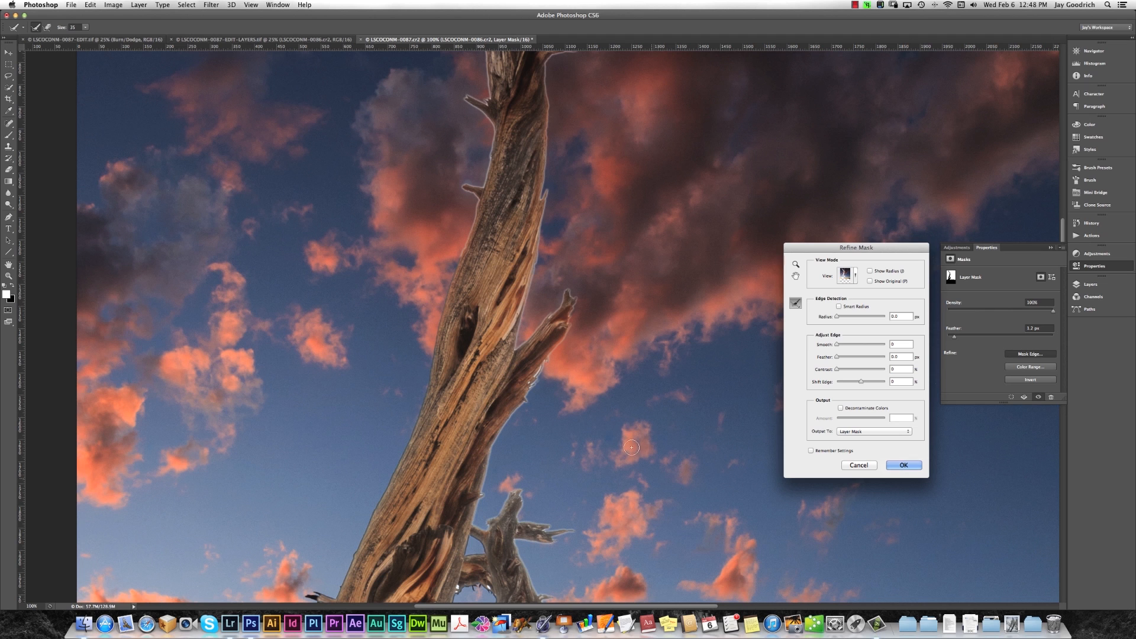
mouse_move(461, 256)
left_mouse_down()
mouse_move(394, 474)
mouse_move(340, 591)
mouse_move(319, 590)
mouse_move(325, 603)
left_mouse_up()
Refine the mask around the opening between the trunk and branches and along the outer edge of the thick lower branch.
mouse_move(467, 419)
left_mouse_down()
mouse_move(474, 354)
mouse_move(537, 135)
left_mouse_up()
mouse_move(517, 319)
left_mouse_down()
mouse_move(522, 311)
mouse_move(561, 322)
mouse_move(552, 361)
mouse_move(569, 375)
mouse_move(544, 425)
mouse_move(493, 452)
mouse_move(491, 390)
mouse_move(521, 308)
left_mouse_up()
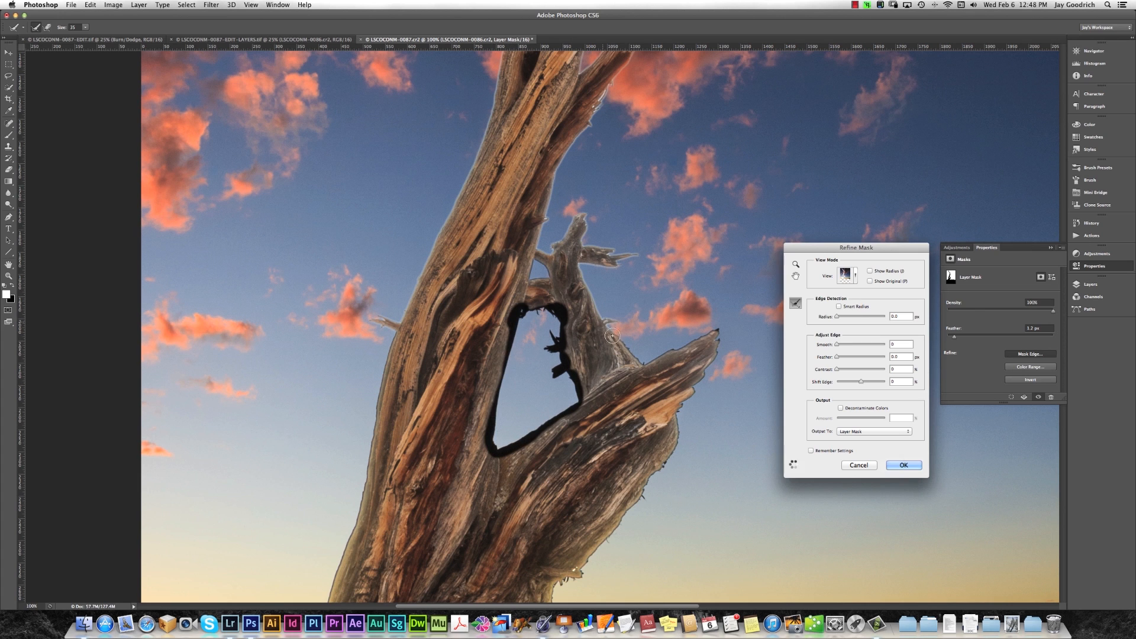
mouse_move(626, 351)
left_mouse_down()
mouse_move(713, 367)
mouse_move(657, 478)
mouse_move(552, 596)
mouse_move(651, 485)
left_mouse_up()
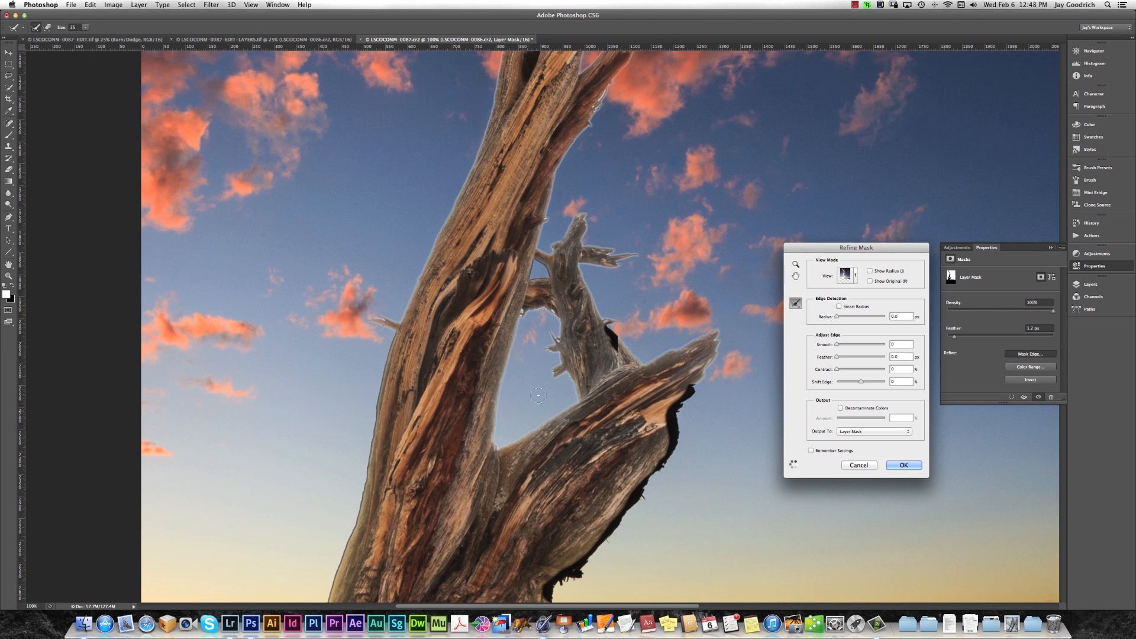
Refine the mask beside the lower trunk and along the horizon to the image's right edge.
mouse_move(477, 352)
left_mouse_down()
mouse_move(516, 207)
mouse_move(431, 184)
mouse_move(374, 403)
mouse_move(264, 431)
mouse_move(373, 411)
mouse_move(229, 446)
left_mouse_up()
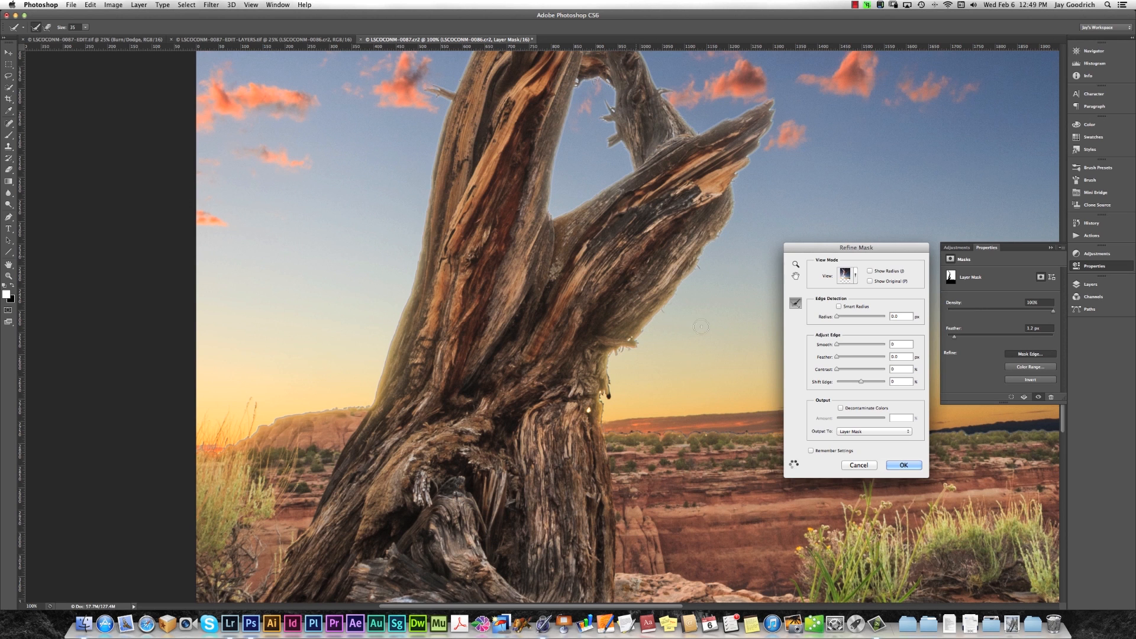
mouse_move(604, 376)
left_mouse_down()
mouse_move(604, 429)
mouse_move(759, 427)
mouse_move(587, 429)
left_mouse_up()
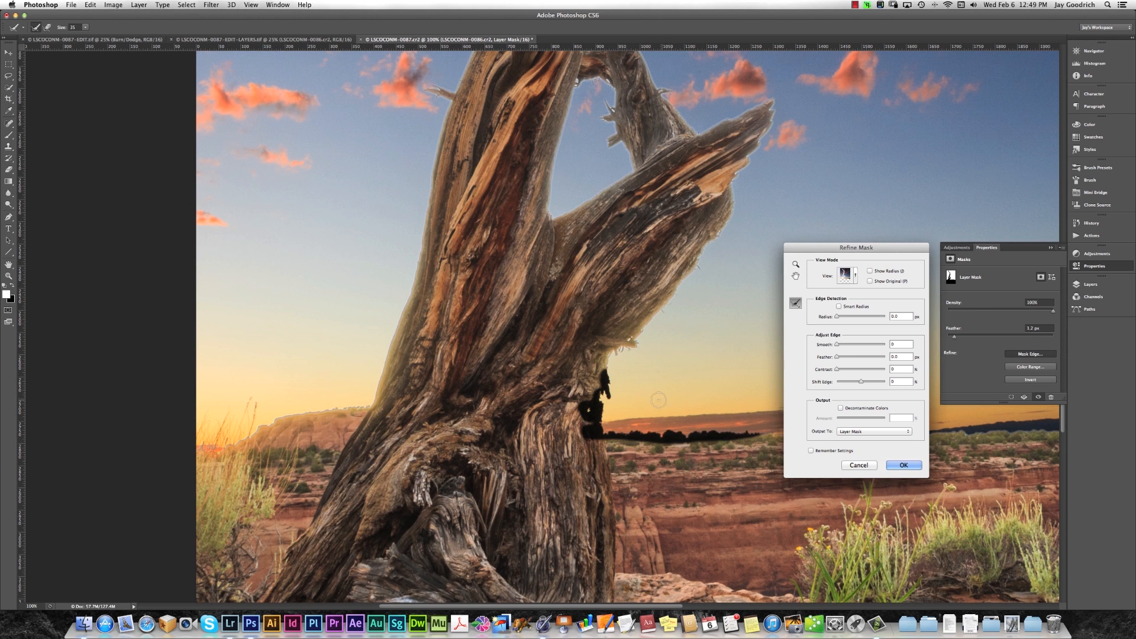
mouse_move(736, 365)
left_mouse_down()
mouse_move(685, 353)
mouse_move(436, 369)
mouse_move(261, 360)
left_mouse_up()
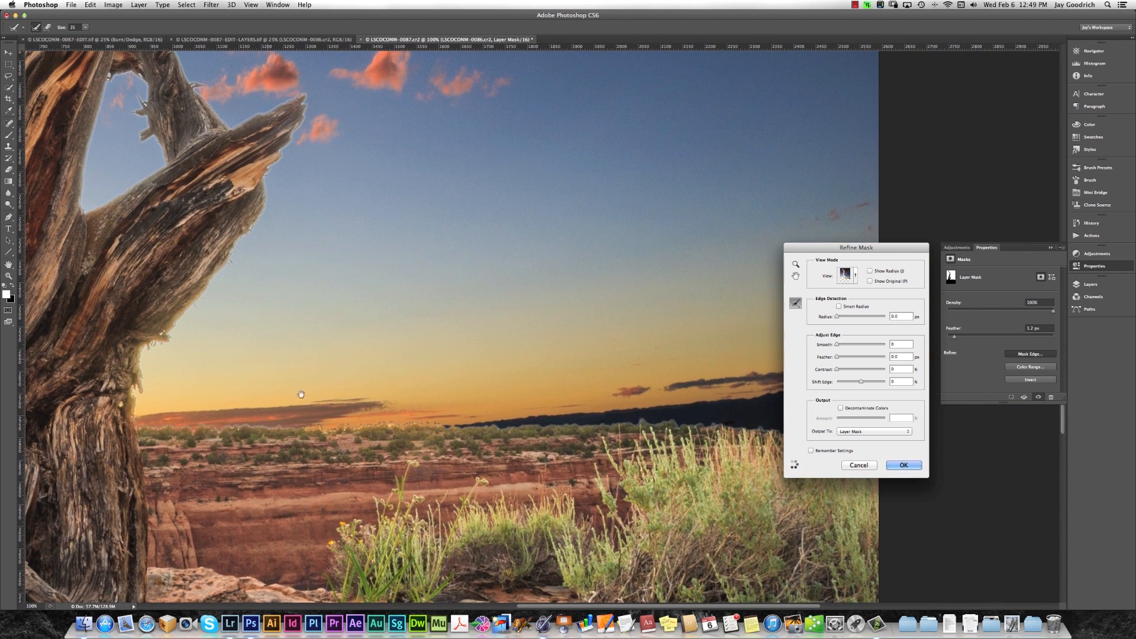
mouse_move(286, 437)
left_mouse_down()
mouse_move(685, 423)
mouse_move(884, 438)
left_mouse_up()
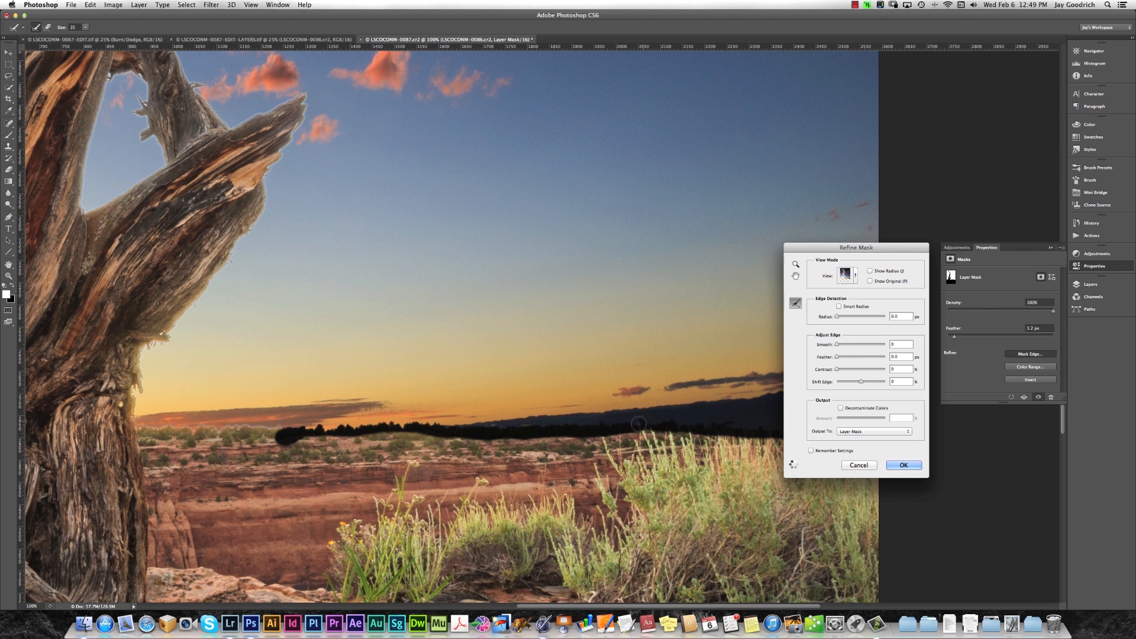
mouse_move(676, 420)
left_mouse_down()
mouse_move(629, 402)
mouse_move(520, 319)
left_mouse_up()
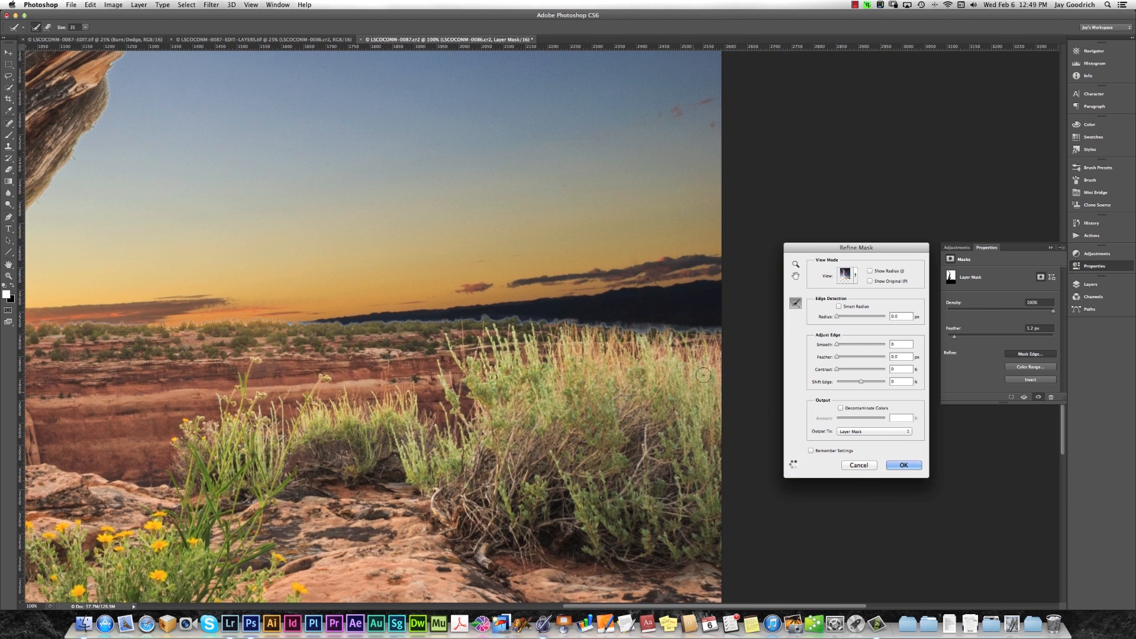
Review the refined tree edges, then enable Smart Radius and slightly increase the edge detection radius.
key("super+0")
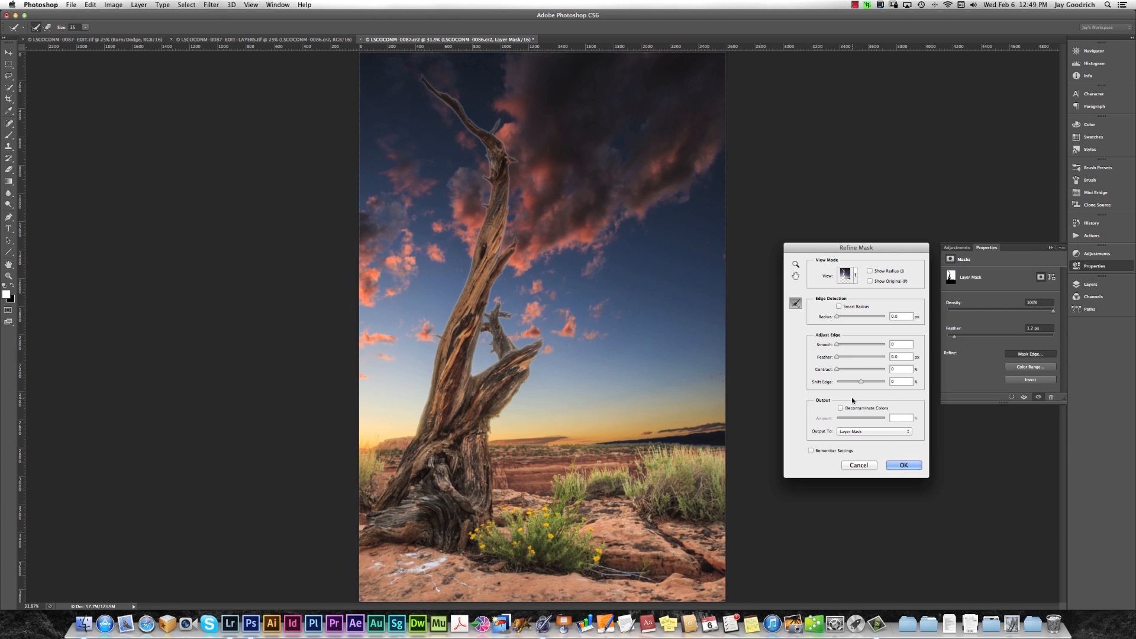
key("alt")
scroll(505, 197, "up", 2)
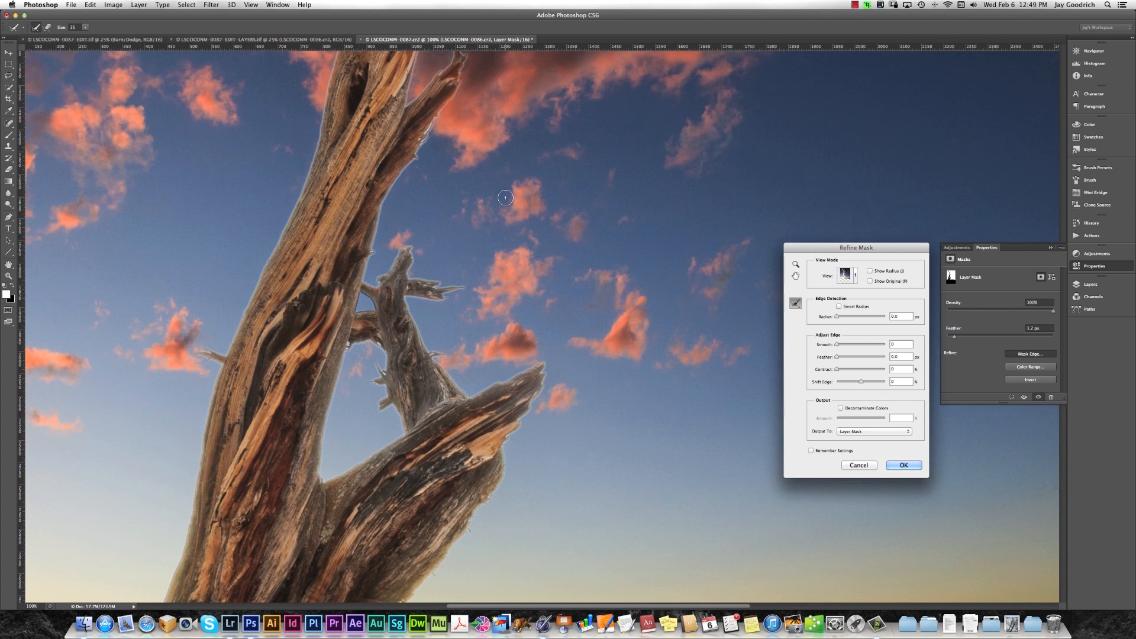
scroll(505, 197, "up", 2)
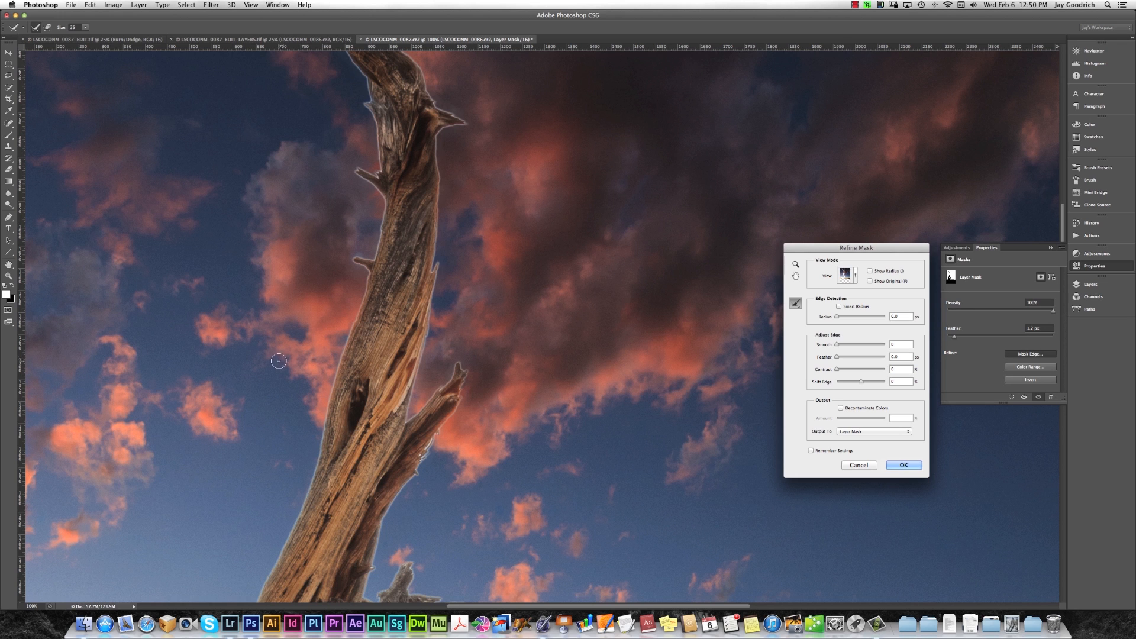
left_click(838, 307)
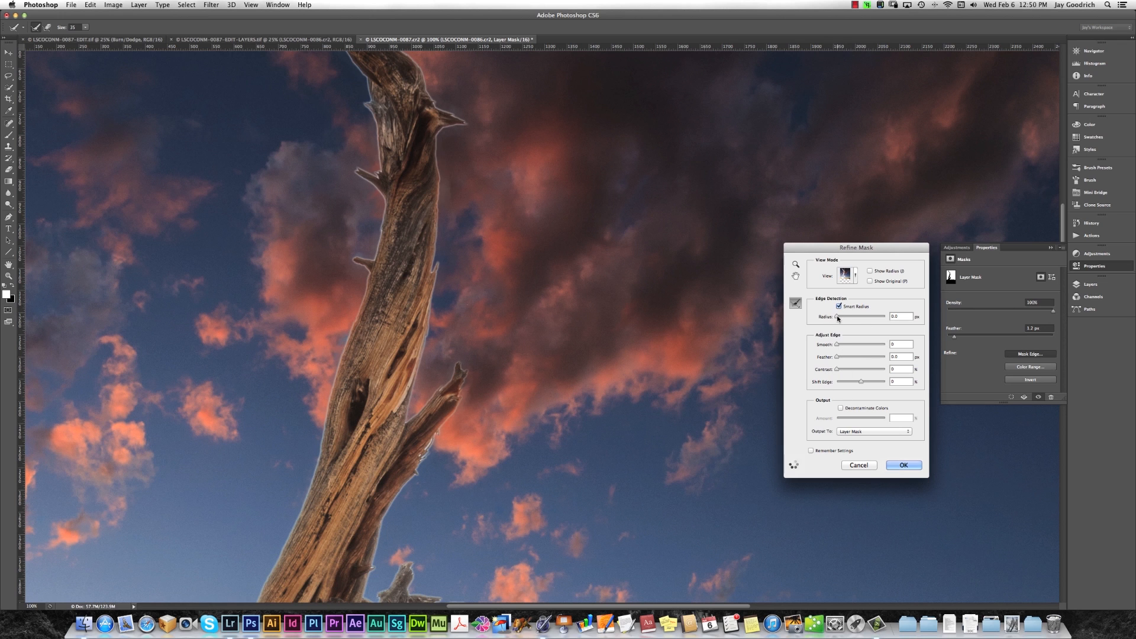
left_click_drag(836, 317, 842, 318)
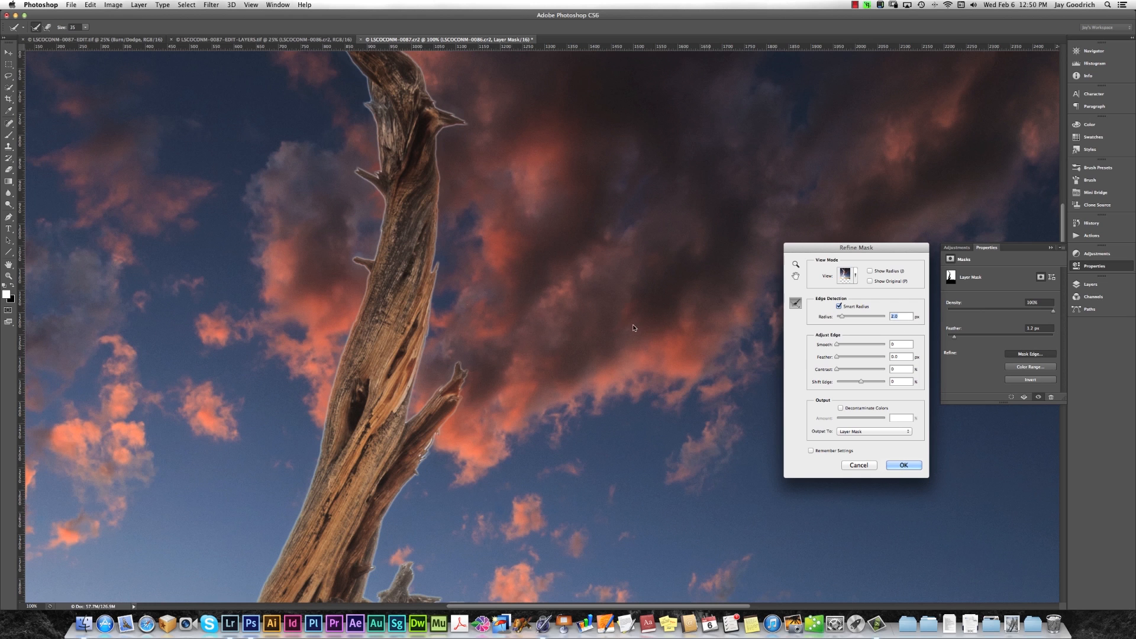
Compare the refined mask with the original mask along the tree trunk twice.
left_click(870, 281)
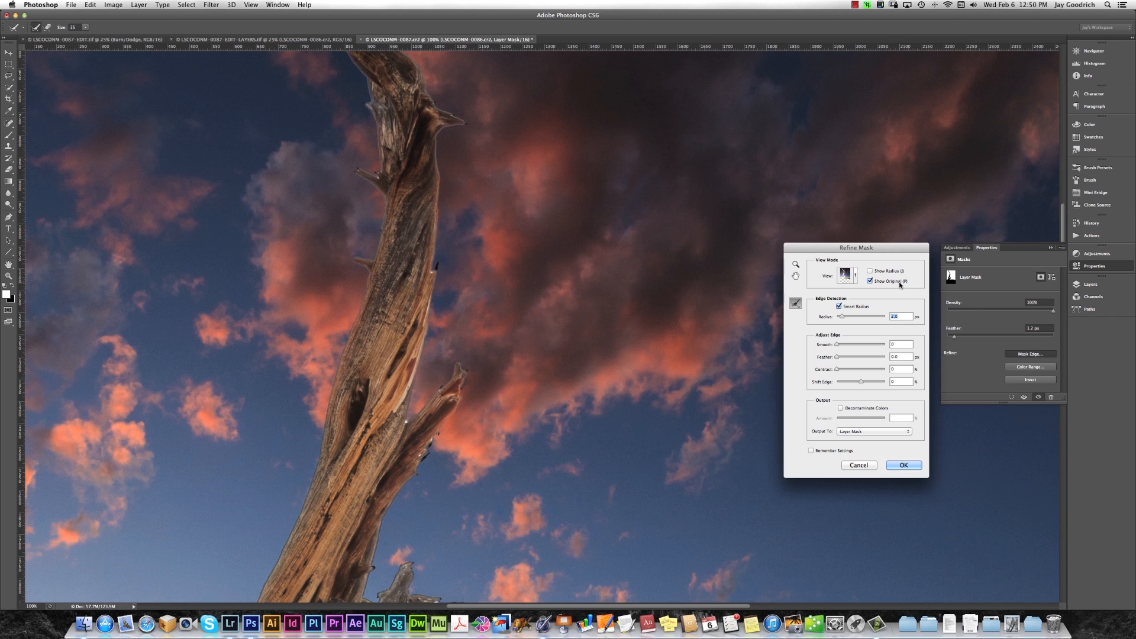
left_click(869, 281)
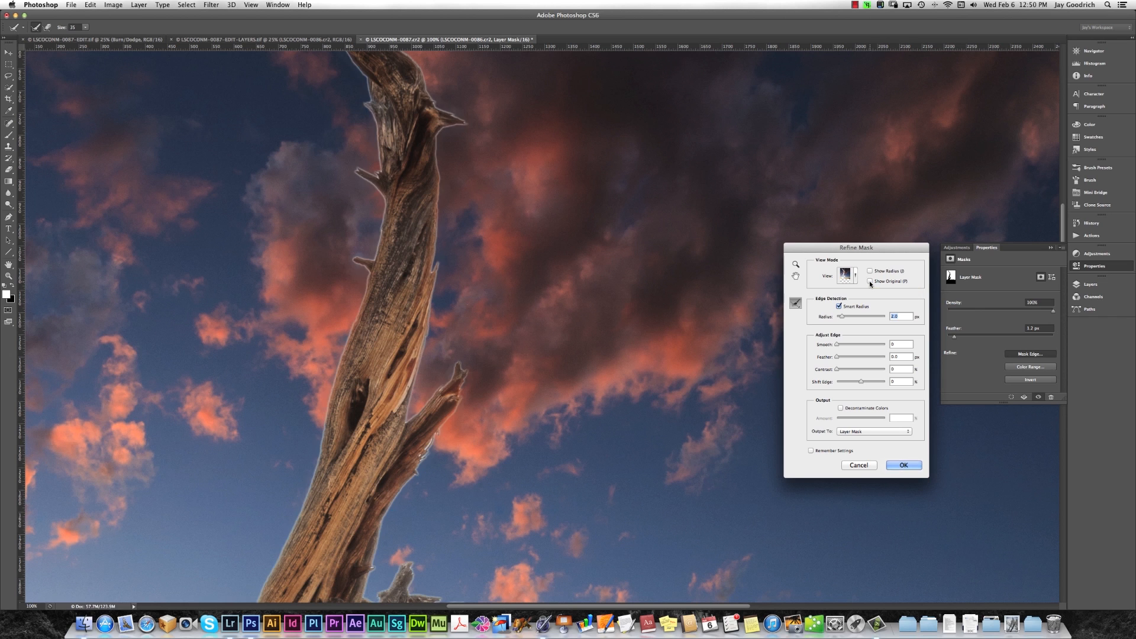
left_click(870, 282)
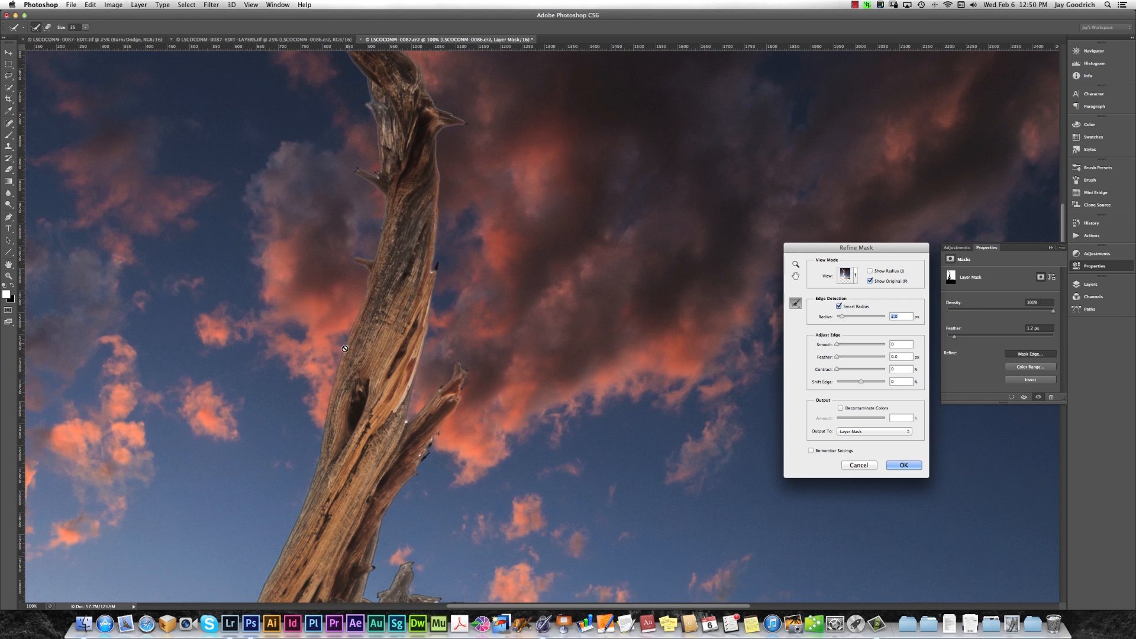
left_click(870, 282)
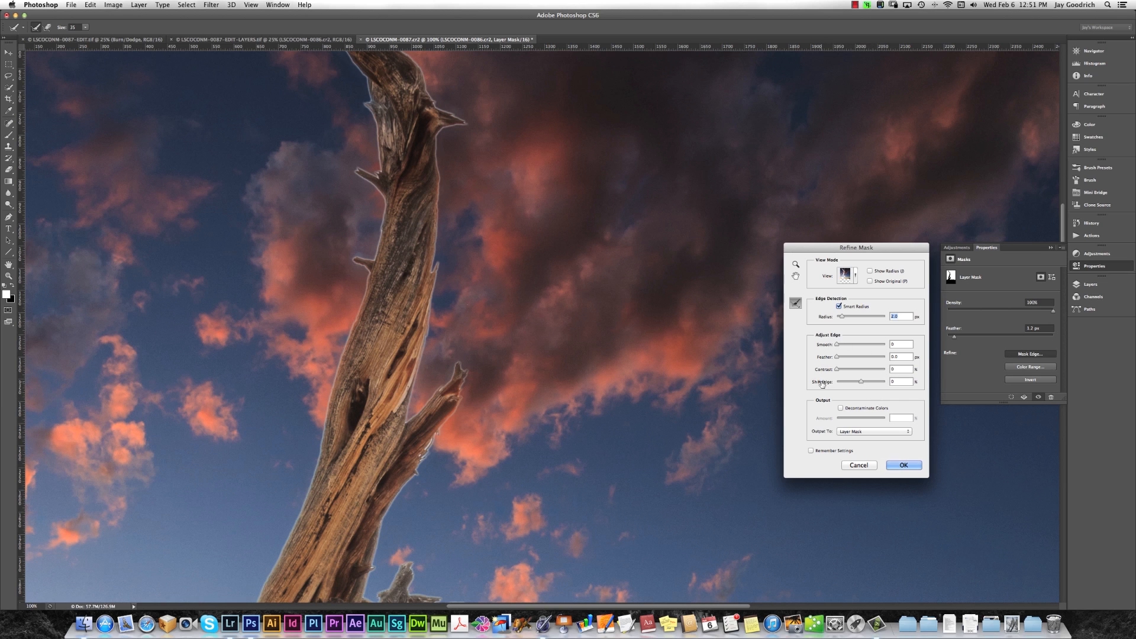
Test negative and positive Shift Edge values on the mask and set Shift Edge to +50%.
left_click_drag(821, 383, 804, 385)
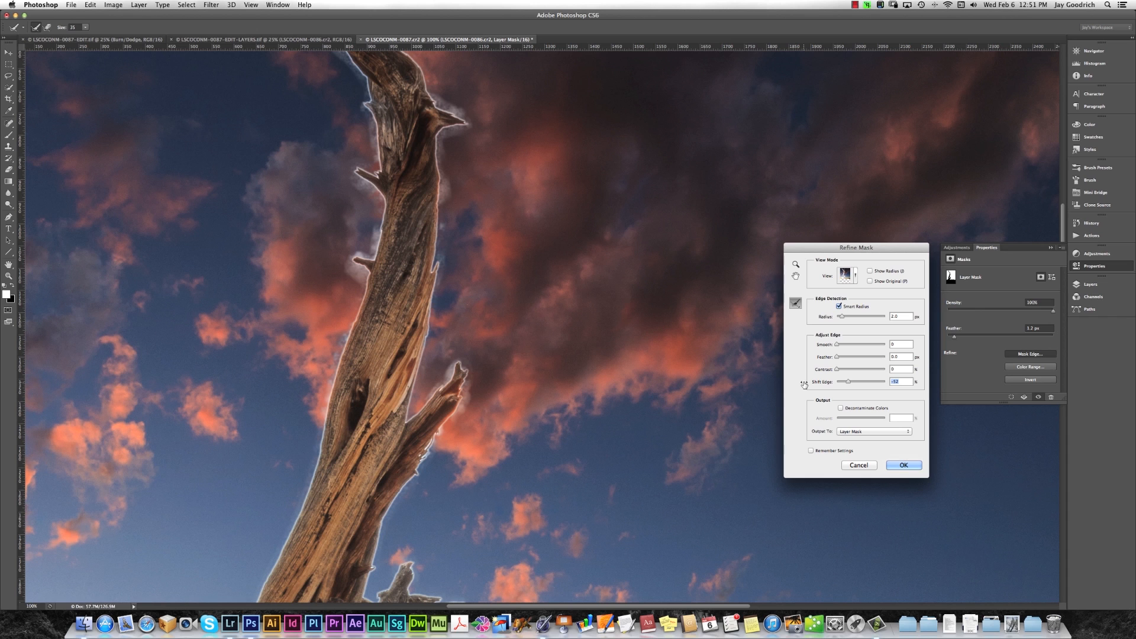
left_click_drag(804, 385, 796, 385)
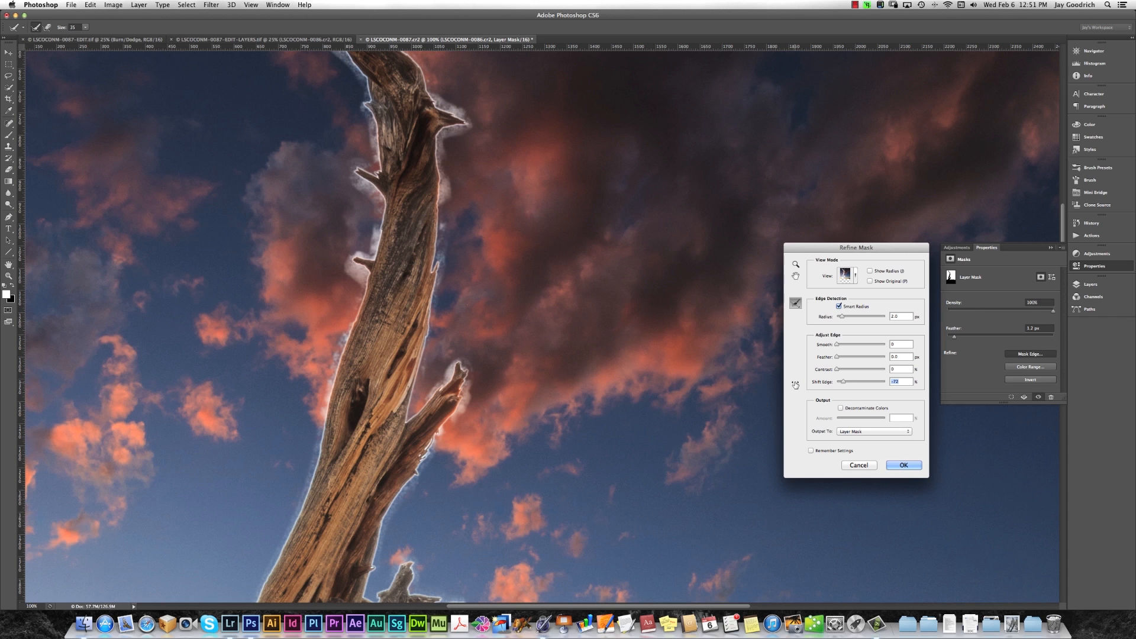
left_click_drag(795, 385, 874, 388)
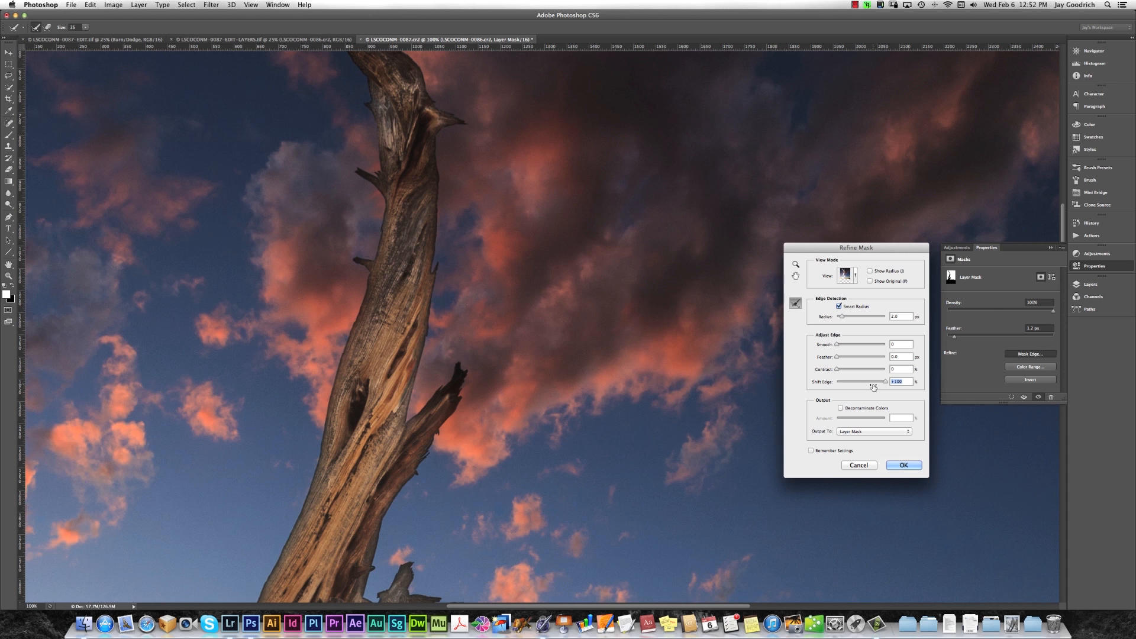
left_click_drag(874, 387, 851, 388)
Compare the shifted mask edge with the original mask at the top of the tree.
key("space")
left_click_drag(376, 243, 384, 474)
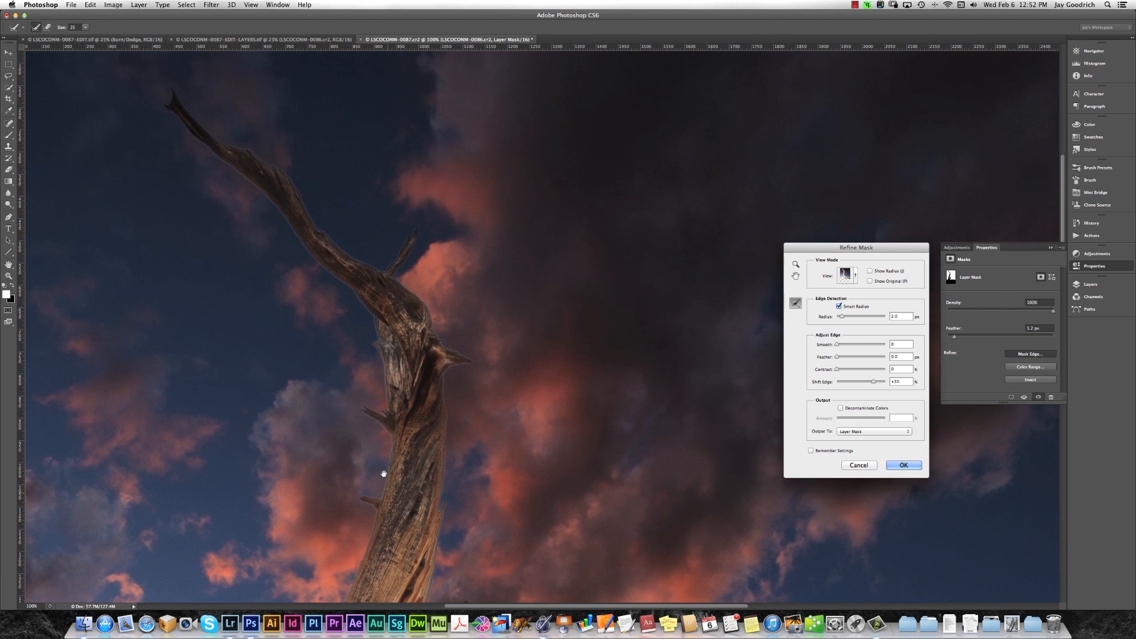
left_click(870, 281)
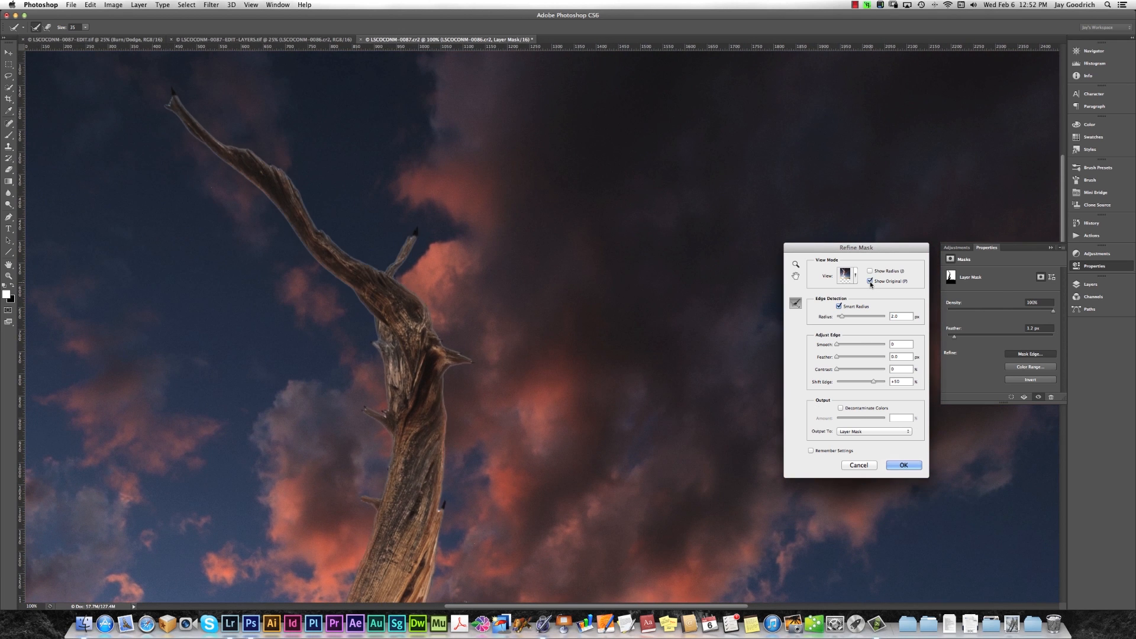
left_click(870, 281)
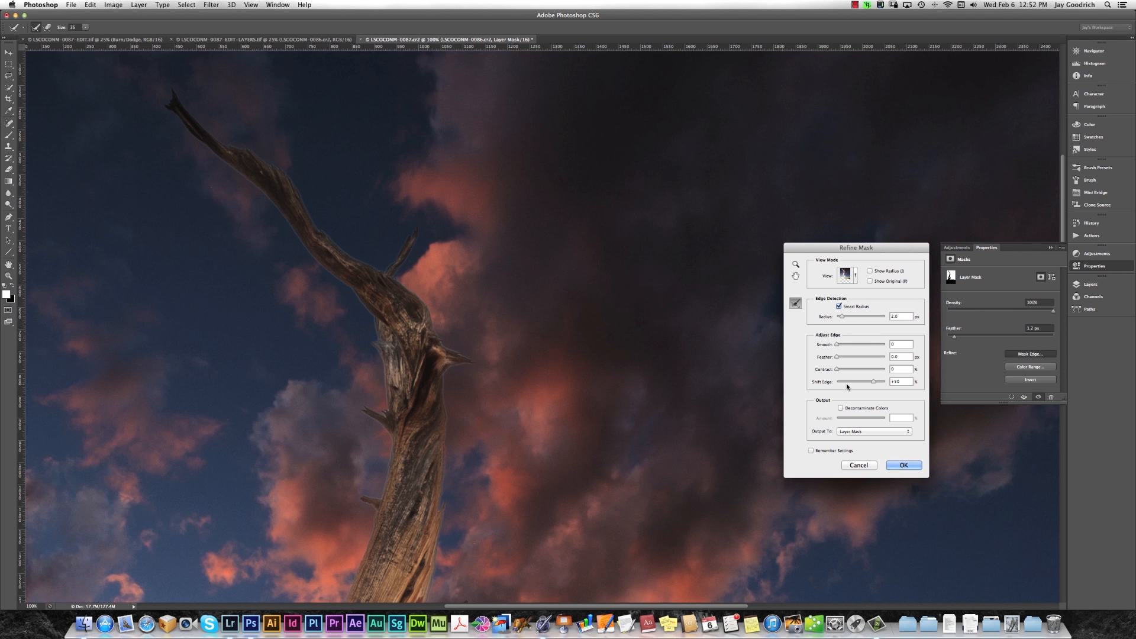
Apply the Refine Mask settings to the layer mask and display the document's layers.
key("super+0")
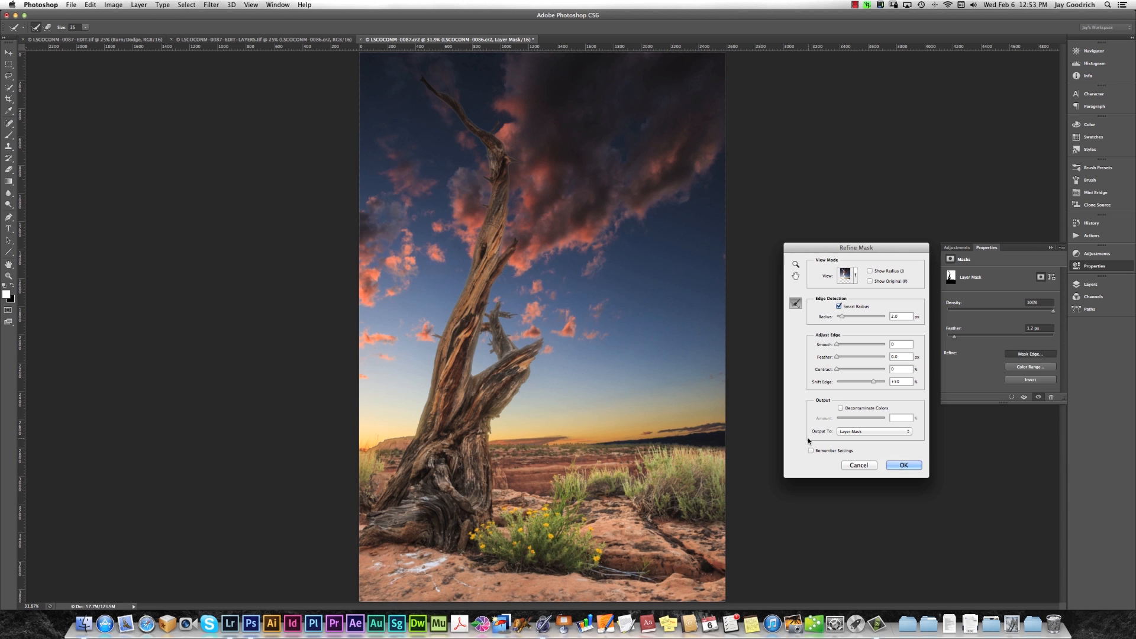
left_click(903, 466)
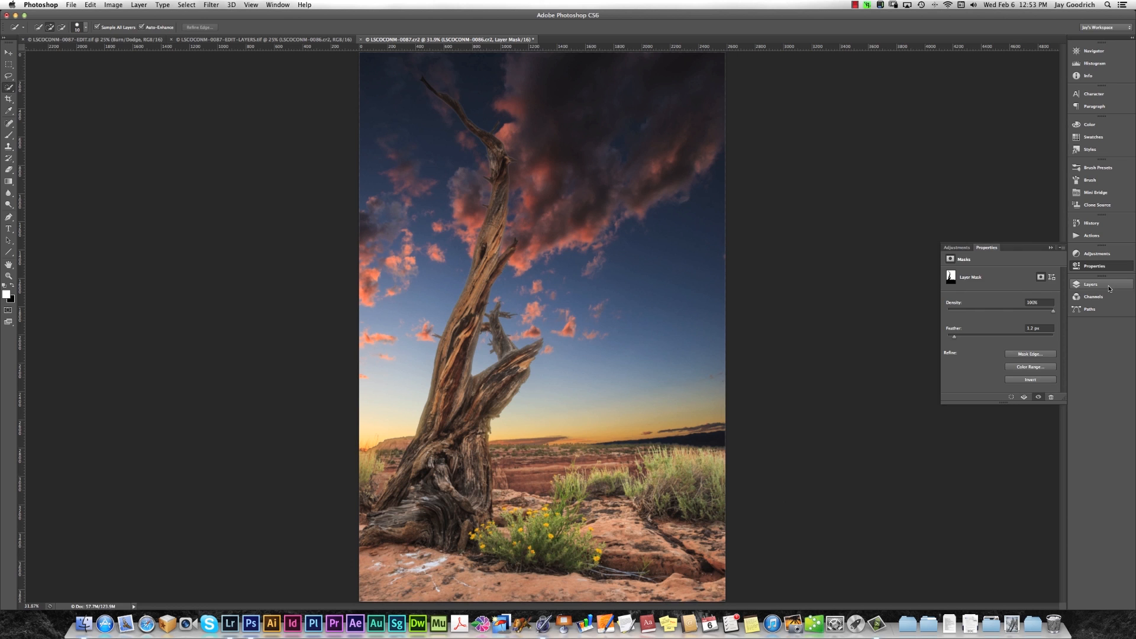
left_click(1091, 284)
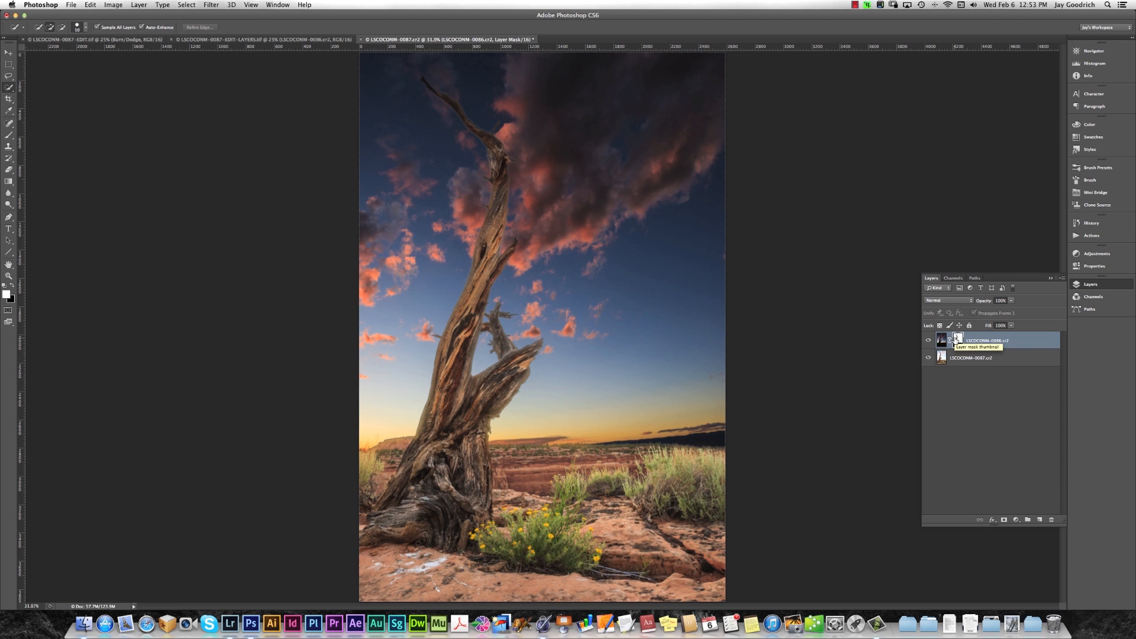
Start a Brightness/Contrast adjustment on the sky layer's mask with Use Legacy enabled, viewing the trunk at 100%.
key("super+i")
key("super+i")
left_click(108, 4)
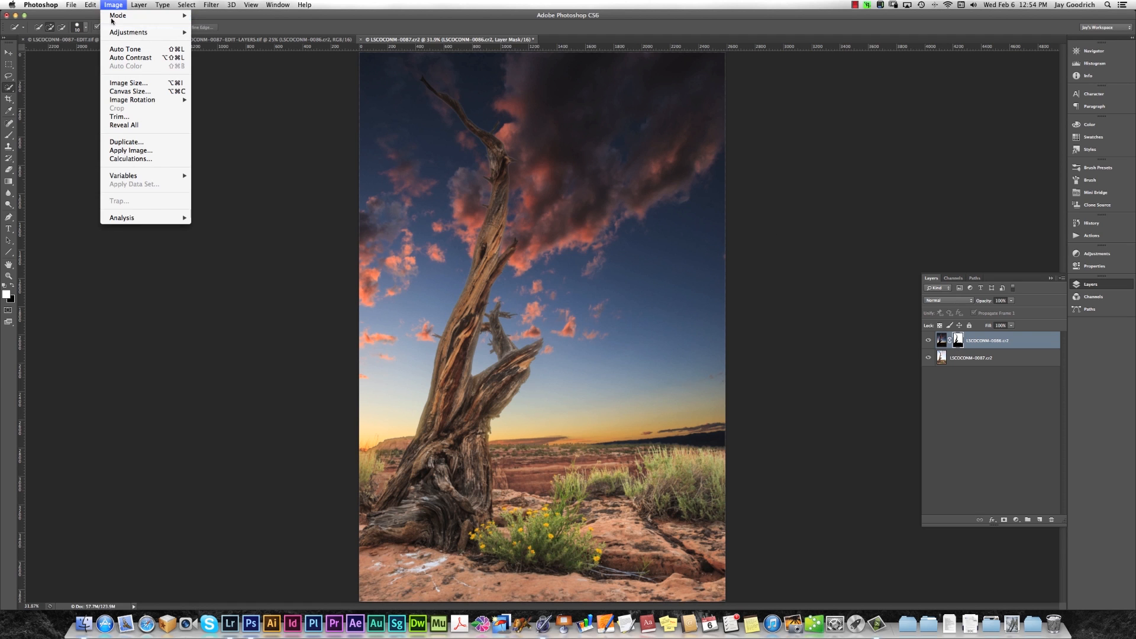
mouse_move(148, 32)
left_click(245, 33)
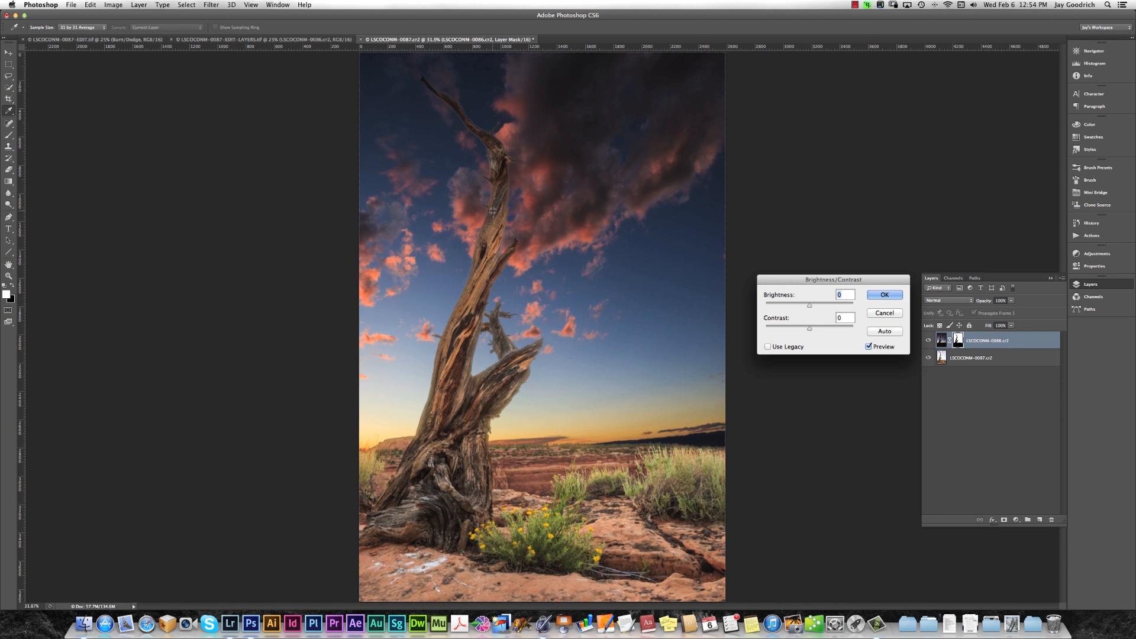
key("super+plus")
key("super+plus")
key("super+plus")
key("super+plus")
left_click_drag(533, 196, 545, 560)
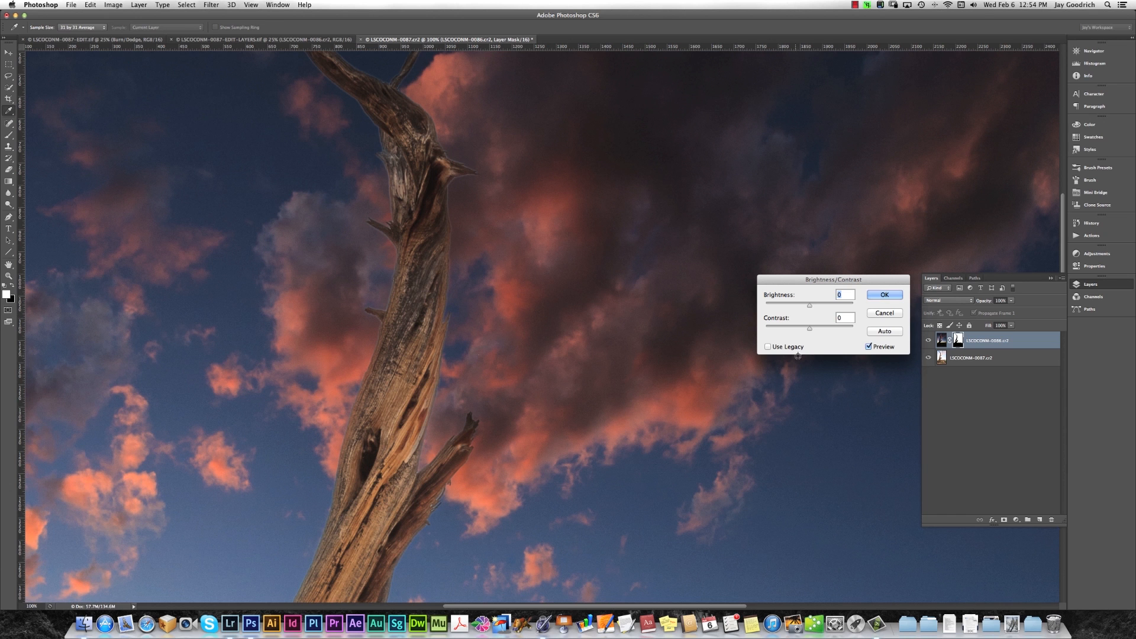
left_click(768, 347)
left_click_drag(842, 282, 841, 284)
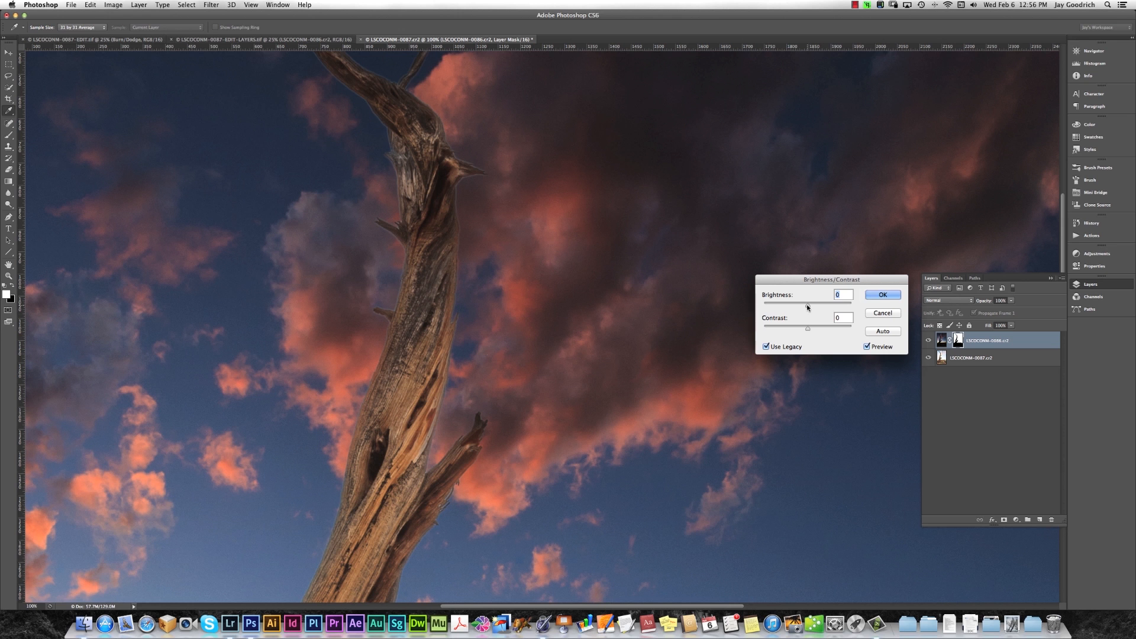
Test the mask's brightness at 100 and -88, set it to 11, and compare the result with the unadjusted mask.
left_click_drag(808, 307, 855, 308)
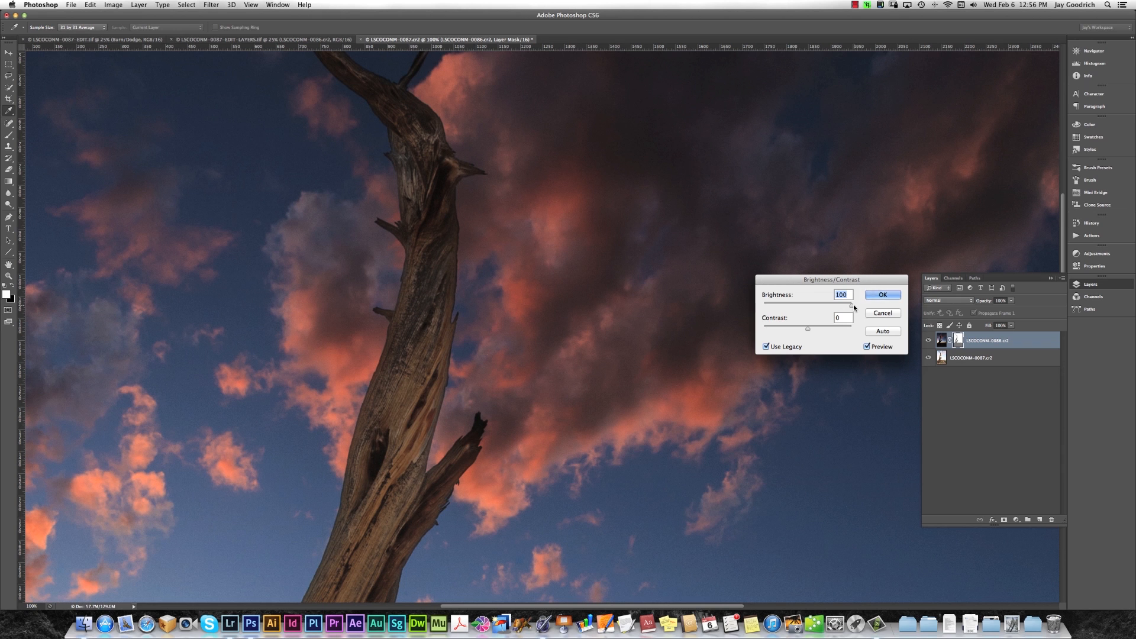
left_click_drag(854, 307, 769, 307)
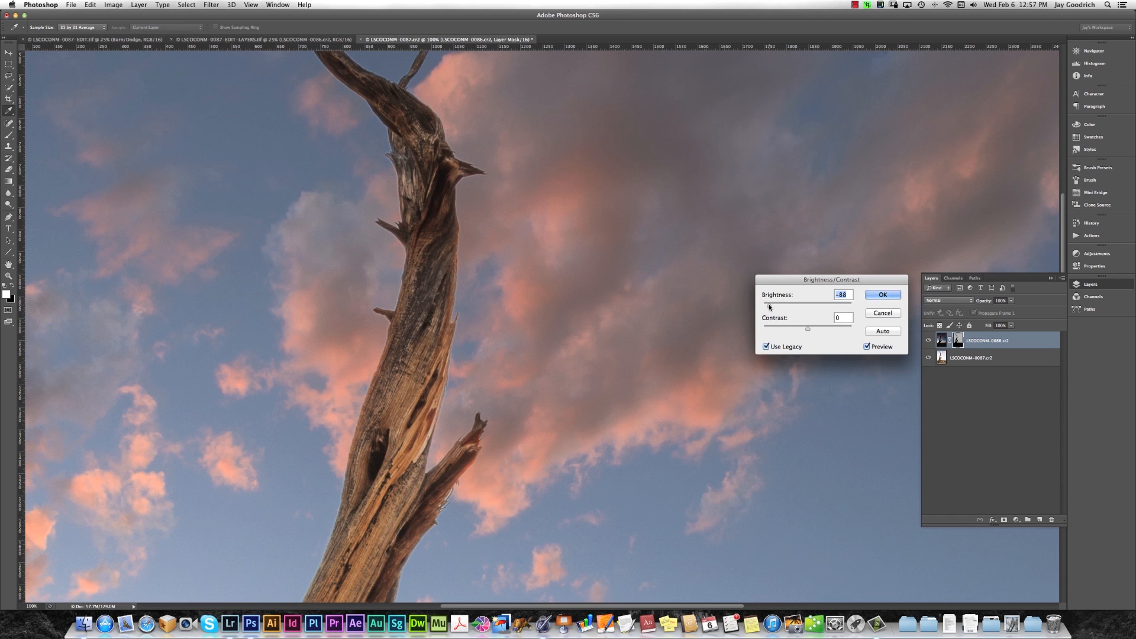
left_click_drag(770, 306, 812, 305)
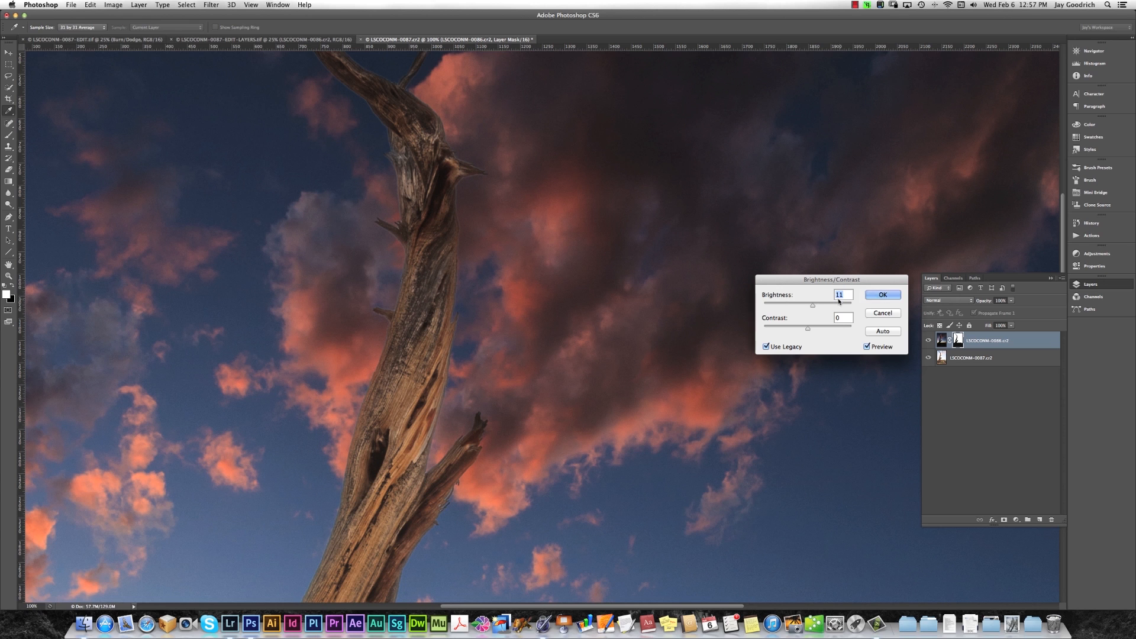
left_click(867, 346)
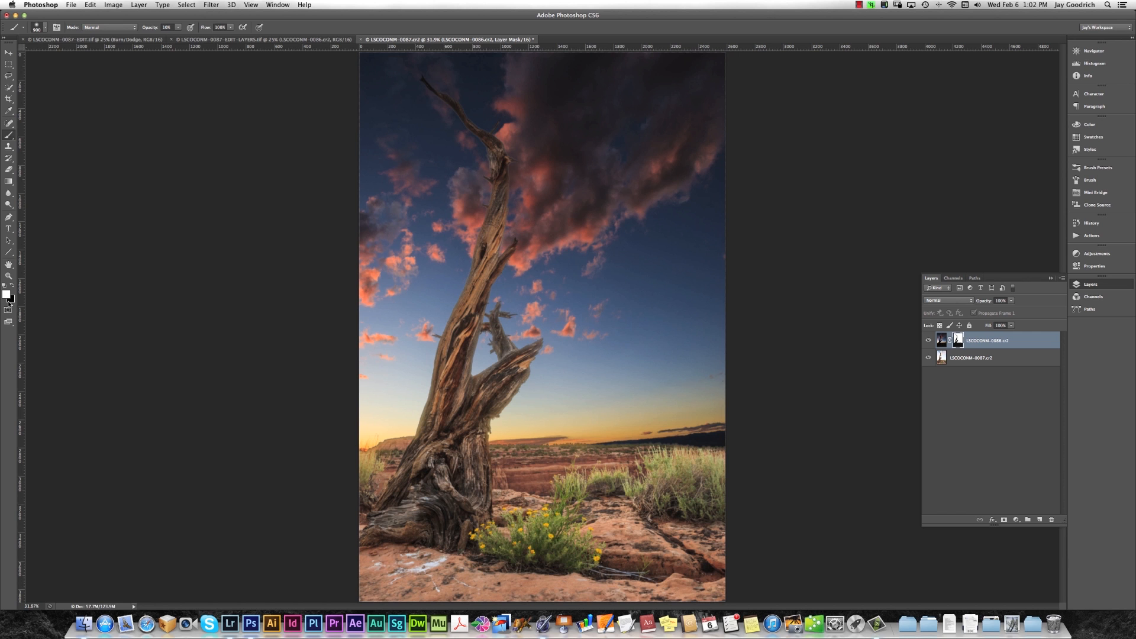
Paint white on the mask over the upper tree trunk with a soft 900 px brush at 10% opacity, and check the brush settings.
key("x")
key("x")
mouse_move(418, 89)
left_mouse_down()
mouse_move(466, 111)
mouse_move(495, 169)
mouse_move(492, 241)
left_mouse_up()
mouse_move(454, 99)
left_mouse_down()
mouse_move(501, 179)
mouse_move(499, 236)
left_mouse_up()
left_click_drag(452, 107, 477, 153)
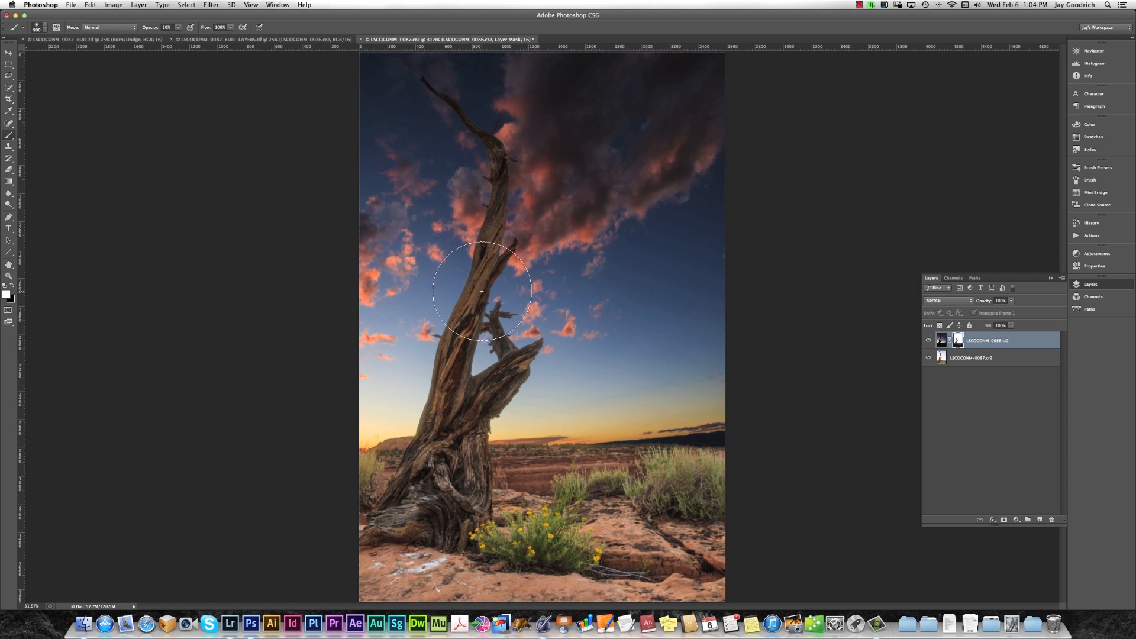
right_click(613, 289)
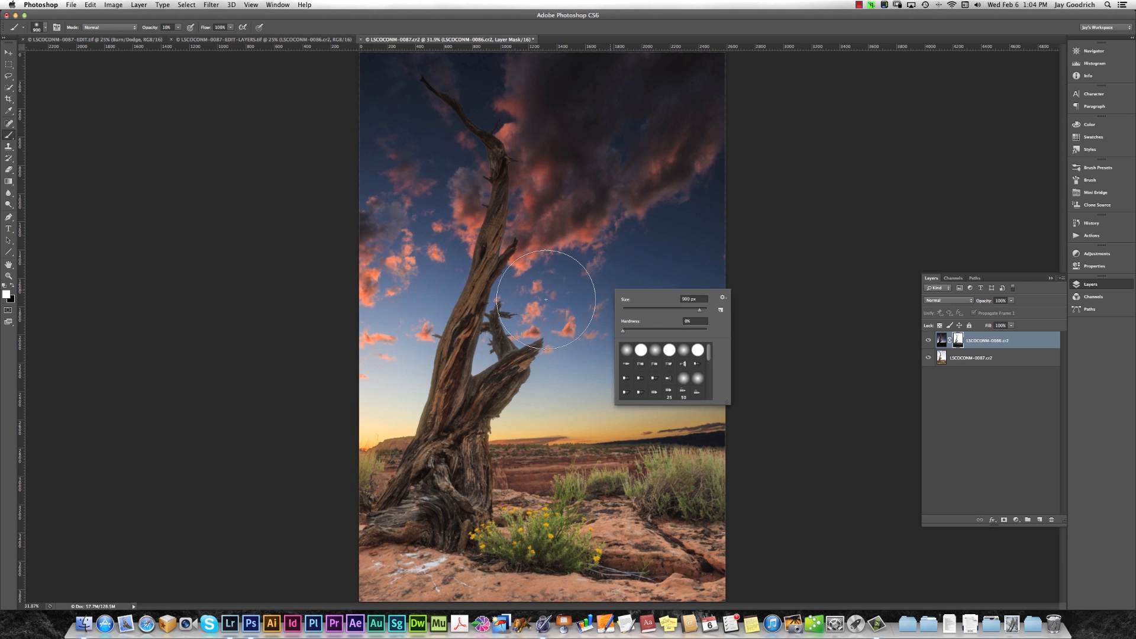
key("Escape")
right_click(624, 315)
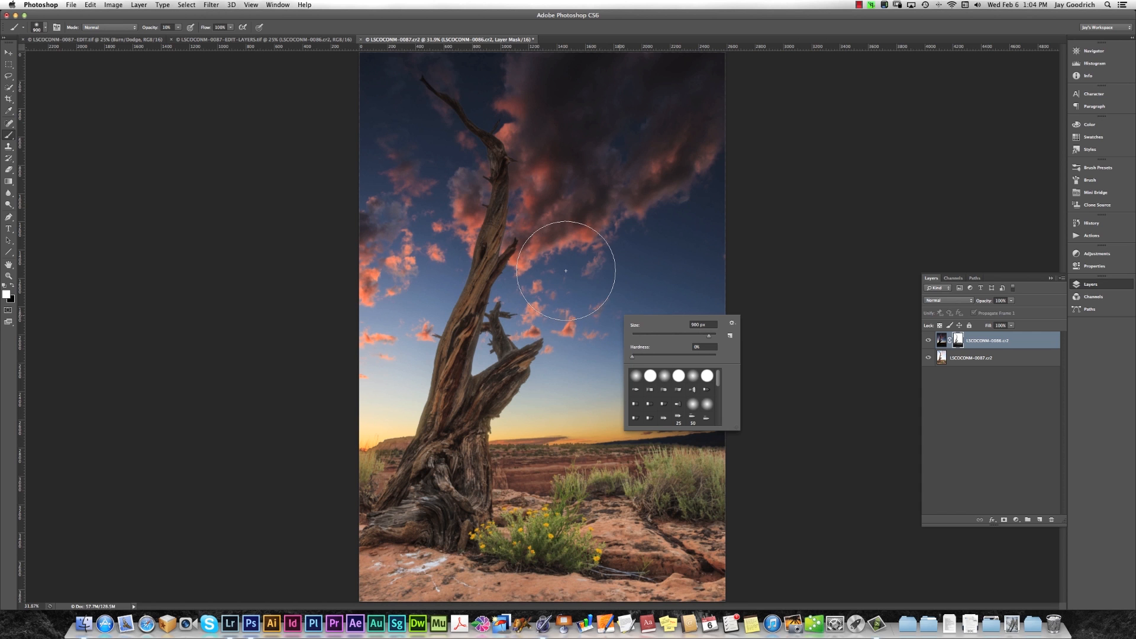
key("Escape")
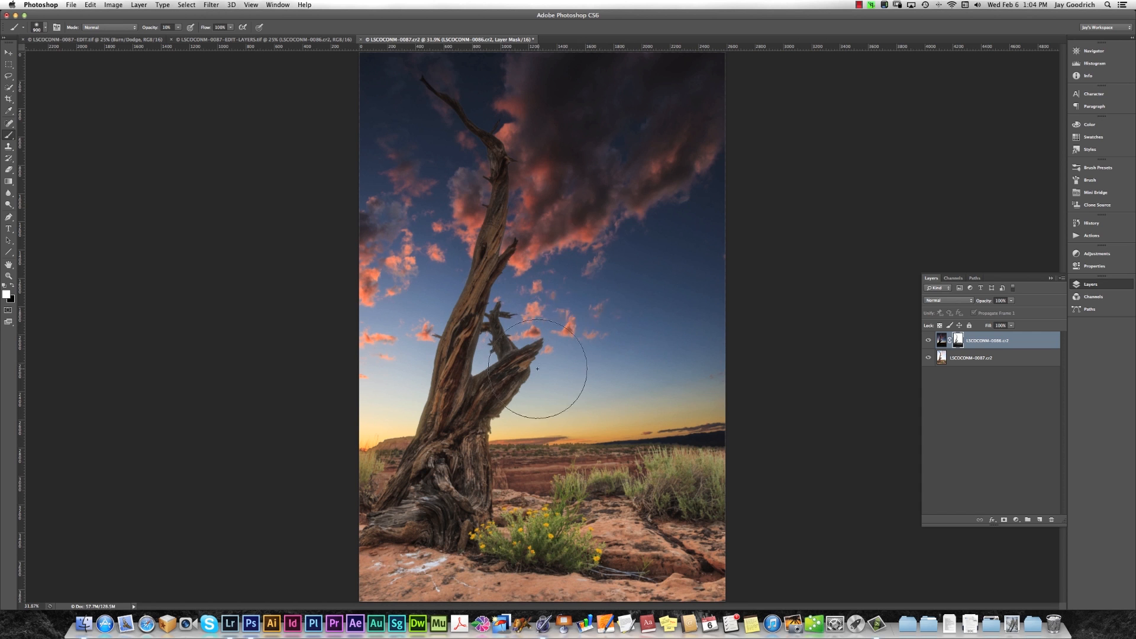
Inspect the painted trunk at 100%, and compare the history states before and after the brush strokes.
key("super+1")
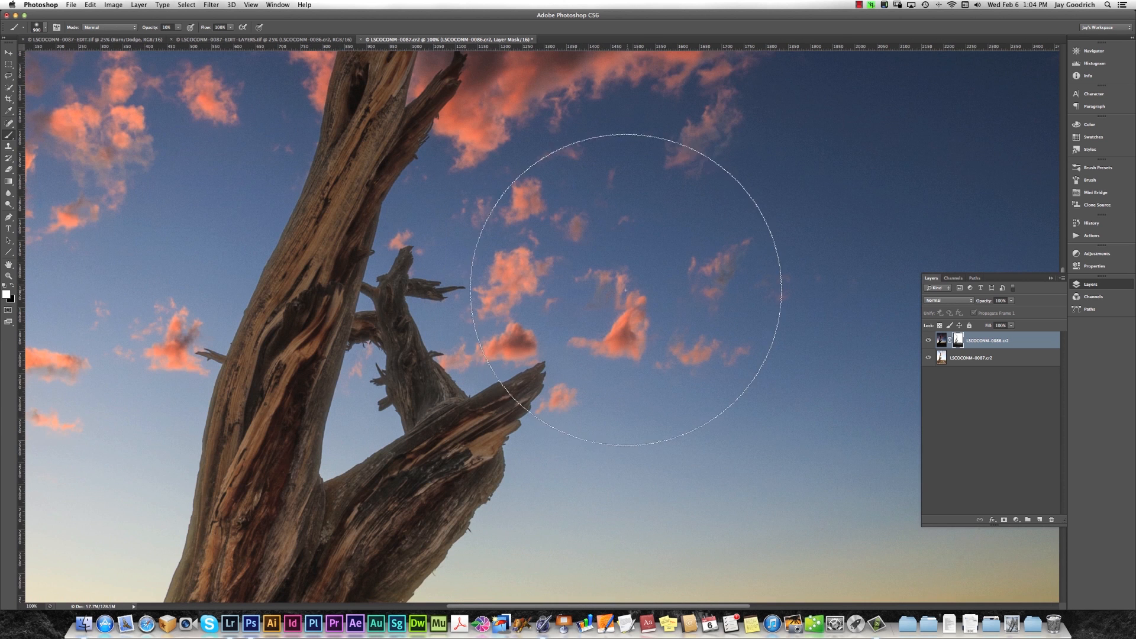
left_click_drag(509, 155, 535, 357)
left_click_drag(540, 221, 558, 361)
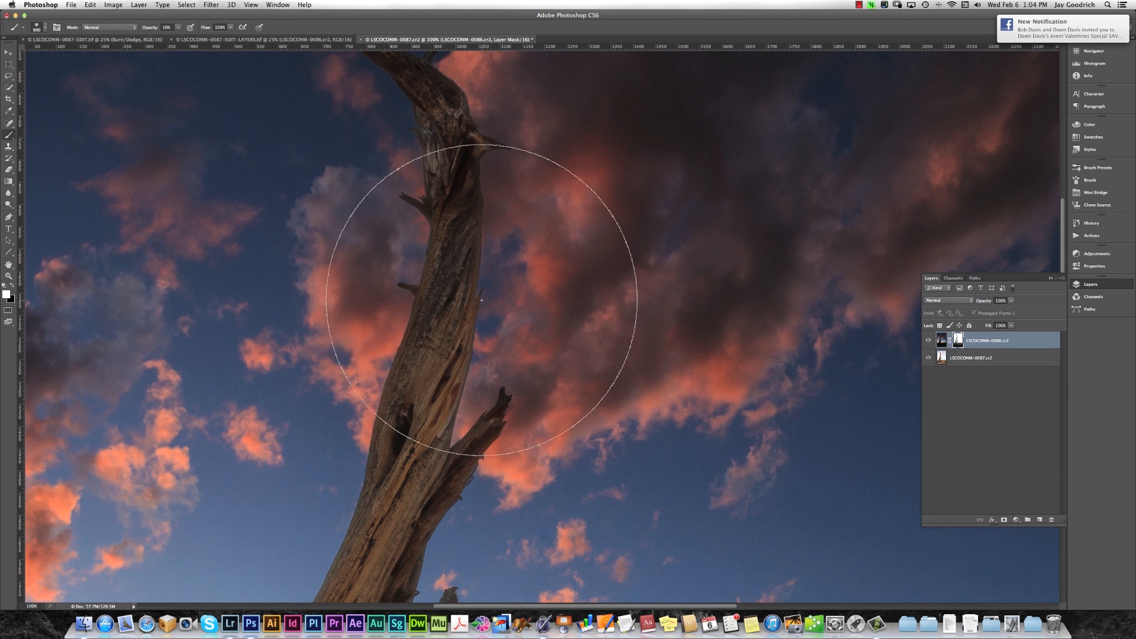
key("super+0")
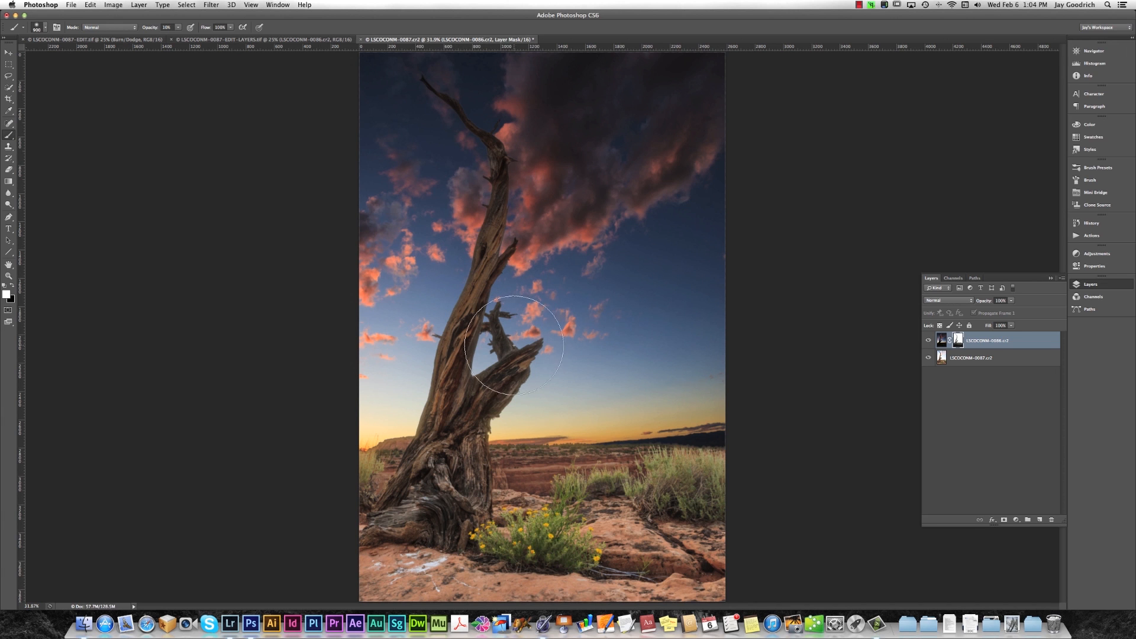
left_click(1119, 236)
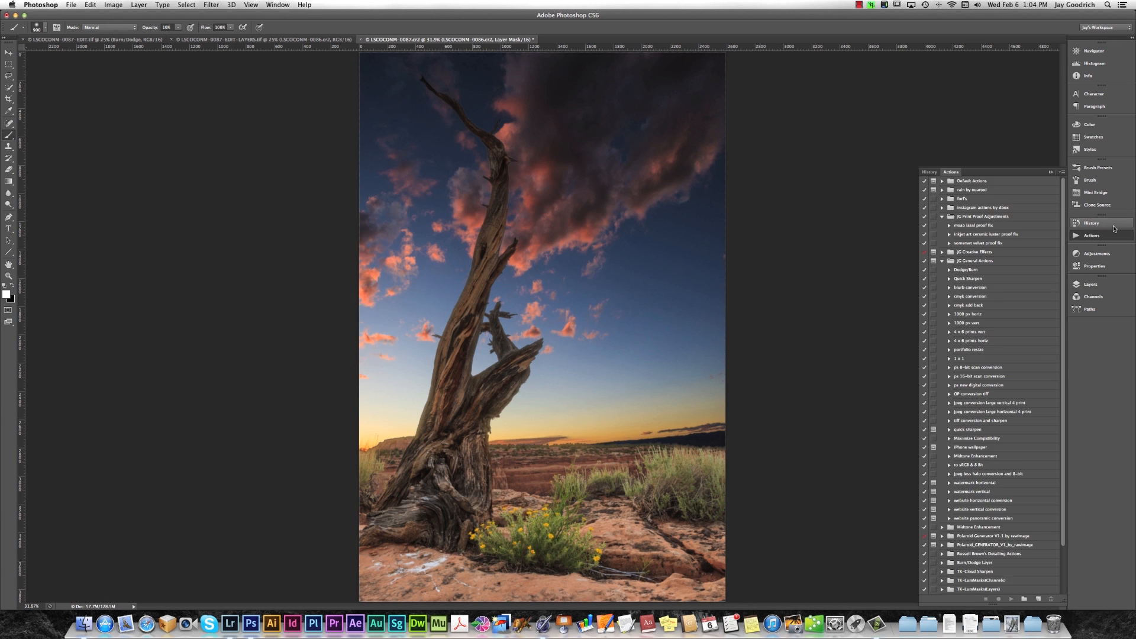
left_click(1101, 224)
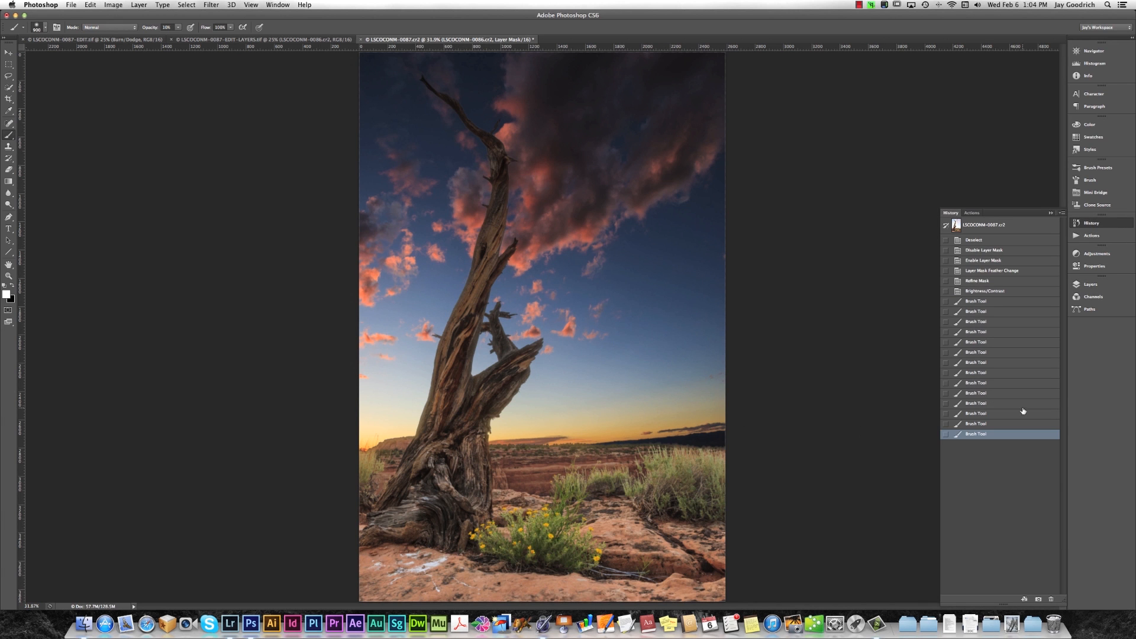
left_click(996, 291)
left_click(1000, 433)
left_click(998, 292)
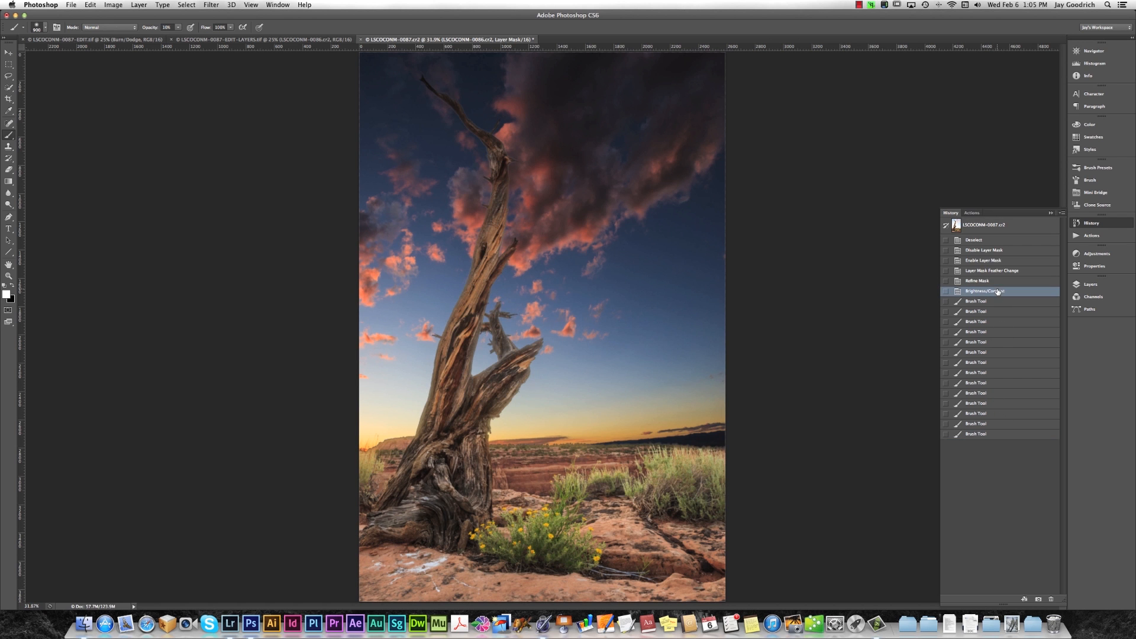
left_click(1018, 434)
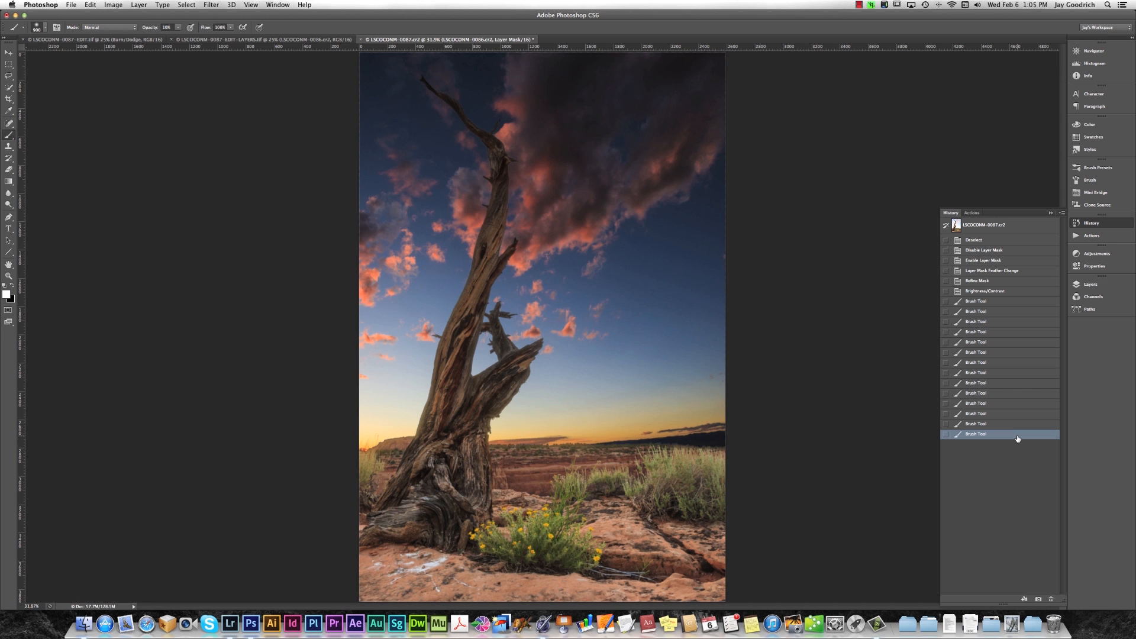
Paint black on the sky layer's mask over the tree trunk to bring back some of the bright exposure.
left_click(1110, 286)
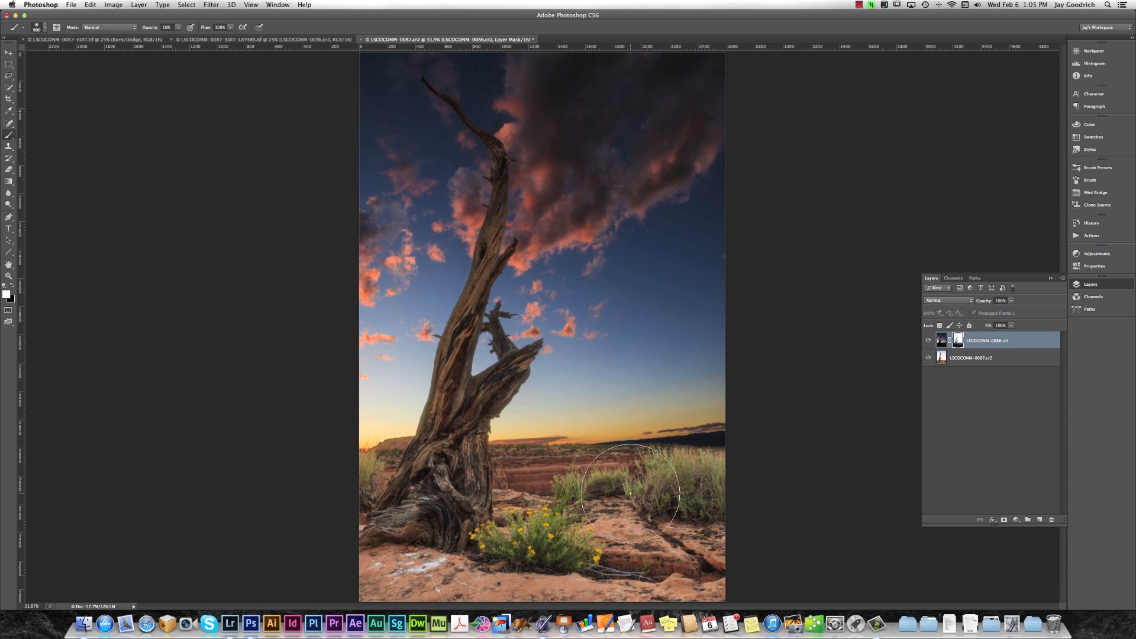
key("x")
mouse_move(481, 399)
left_mouse_down()
mouse_move(513, 366)
mouse_move(495, 356)
mouse_move(443, 421)
mouse_move(480, 419)
mouse_move(458, 429)
mouse_move(502, 395)
mouse_move(478, 400)
mouse_move(497, 396)
mouse_move(483, 417)
mouse_move(497, 438)
mouse_move(448, 422)
mouse_move(436, 344)
mouse_move(491, 369)
mouse_move(496, 230)
mouse_move(494, 244)
mouse_move(502, 230)
mouse_move(546, 262)
mouse_move(564, 294)
mouse_move(591, 280)
mouse_move(589, 248)
mouse_move(559, 188)
mouse_move(475, 210)
left_mouse_up()
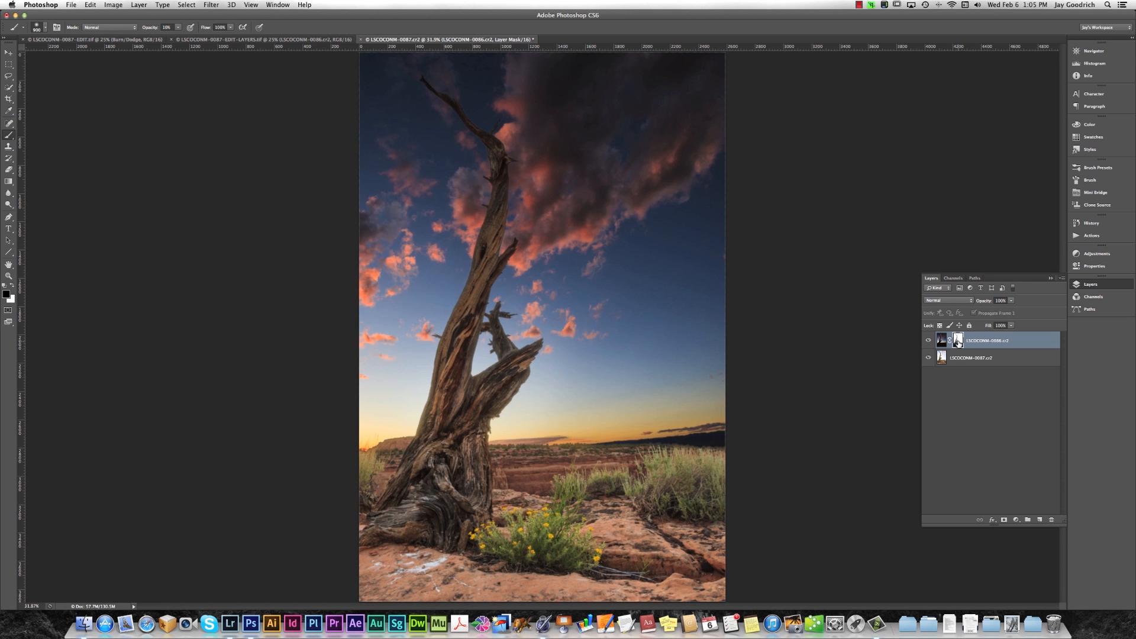
Paint black on the mask along the dark distant ridge and horizon with a smaller brush to lighten them.
key("super+equal")
key("super+equal")
key("super+equal")
key("super+equal")
left_click_drag(726, 494, 581, 92)
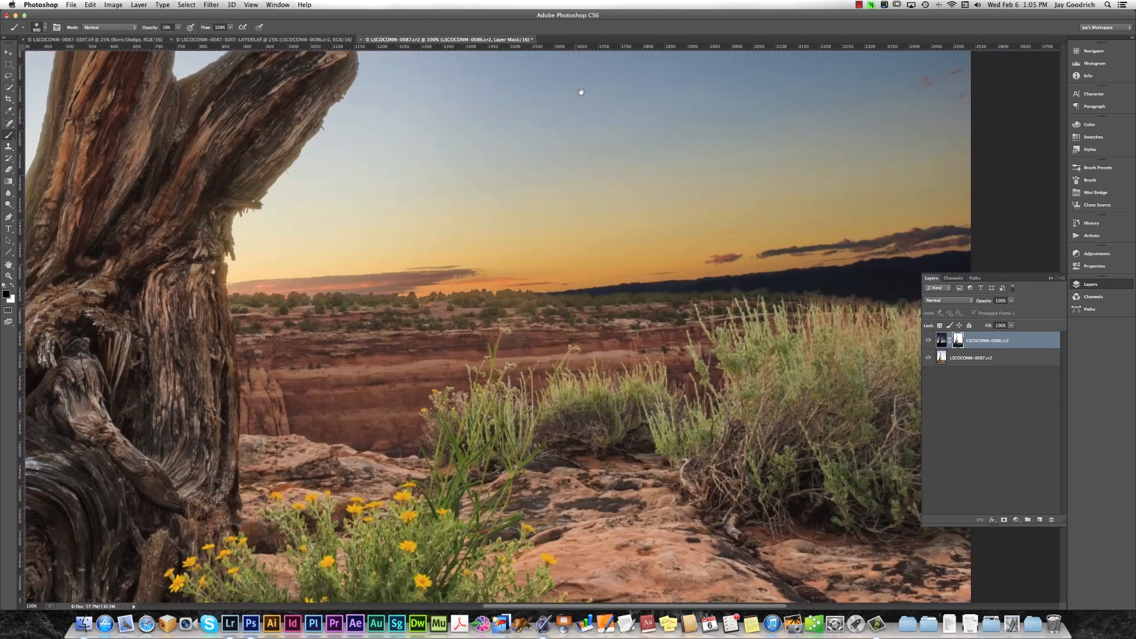
mouse_move(600, 345)
left_mouse_down()
mouse_move(436, 300)
mouse_move(446, 339)
left_mouse_up()
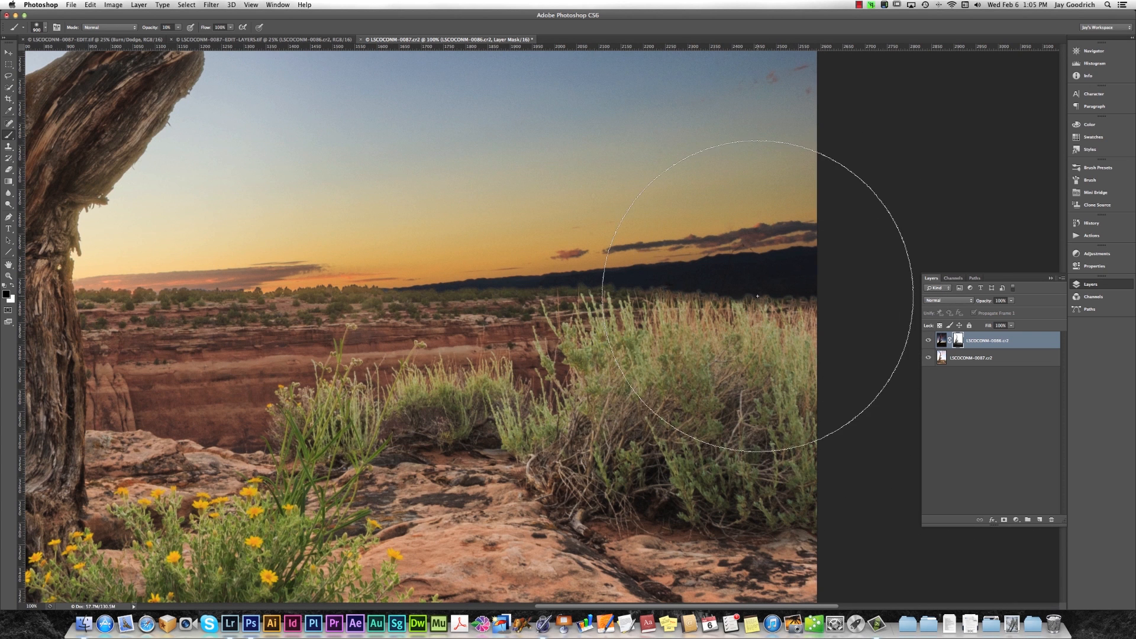
key("bracketleft")
key("bracketleft")
key("bracketleft")
key("bracketleft")
key("bracketleft")
key("bracketleft")
key("bracketleft")
key("bracketleft")
key("bracketleft")
key("bracketleft")
key("bracketleft")
key("bracketleft")
mouse_move(680, 284)
left_mouse_down()
mouse_move(809, 294)
mouse_move(682, 294)
mouse_move(830, 277)
mouse_move(801, 266)
mouse_move(683, 279)
mouse_move(834, 260)
mouse_move(544, 280)
mouse_move(803, 302)
mouse_move(409, 294)
mouse_move(804, 257)
mouse_move(789, 256)
mouse_move(394, 293)
mouse_move(89, 288)
mouse_move(684, 292)
mouse_move(611, 290)
mouse_move(683, 291)
mouse_move(654, 298)
mouse_move(824, 258)
mouse_move(378, 294)
mouse_move(565, 285)
mouse_move(803, 296)
mouse_move(822, 261)
mouse_move(299, 290)
mouse_move(288, 321)
left_mouse_up()
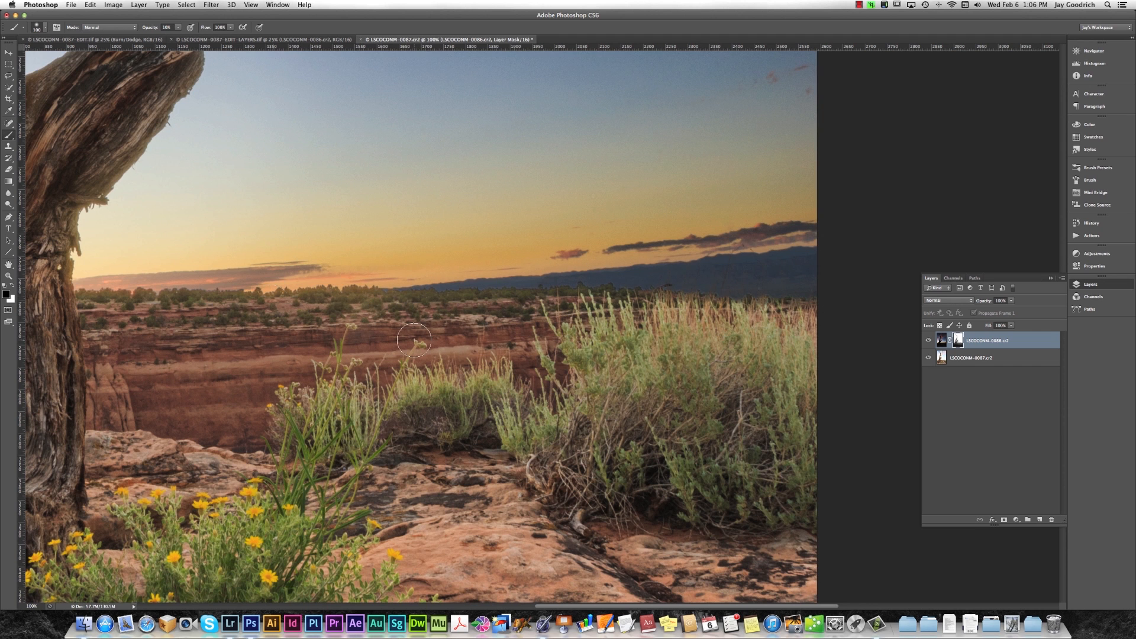
Switch to a smaller white brush and examine the mask edges around the tree's base and the horizon.
key("x")
key("bracketleft")
key("bracketleft")
key("bracketleft")
key("bracketleft")
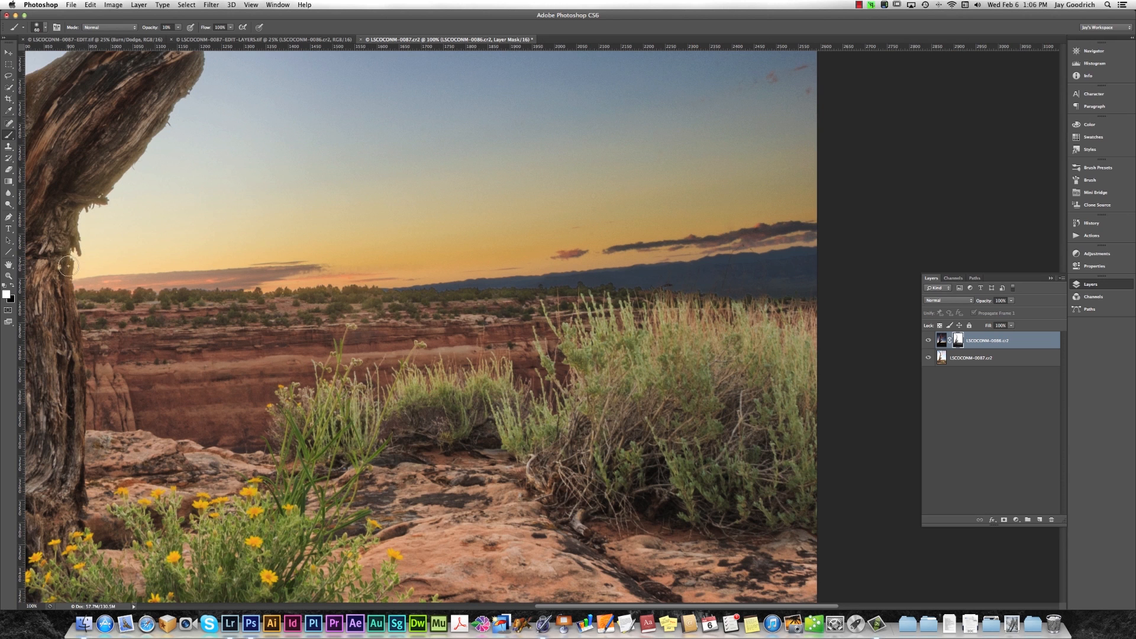
scroll(217, 370, "left", 10)
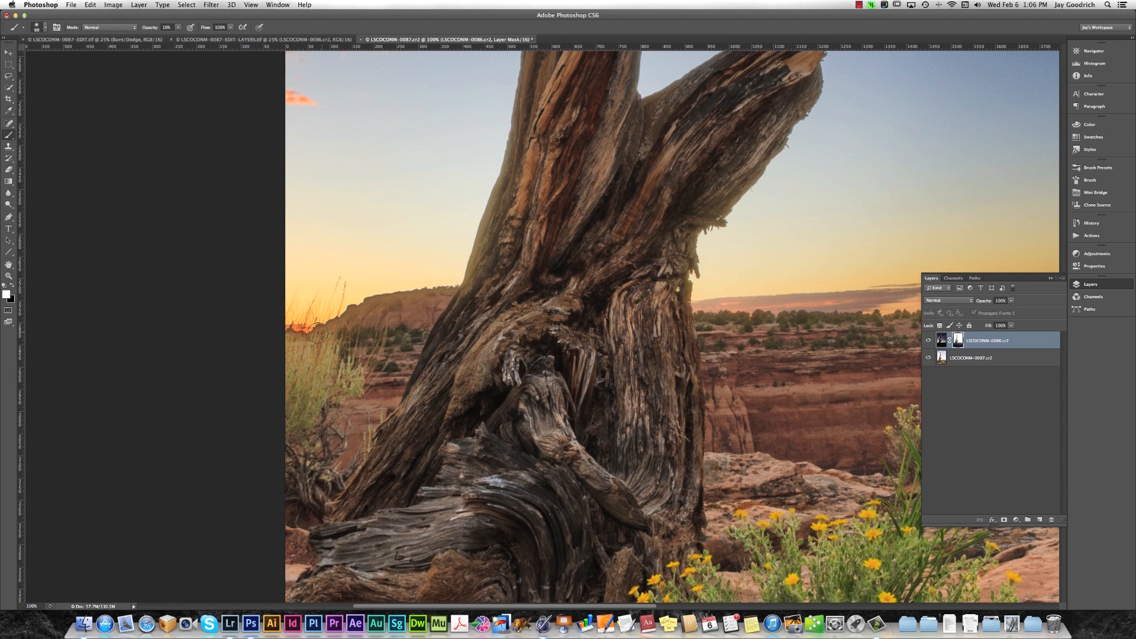
scroll(472, 368, "up", 1)
key("x")
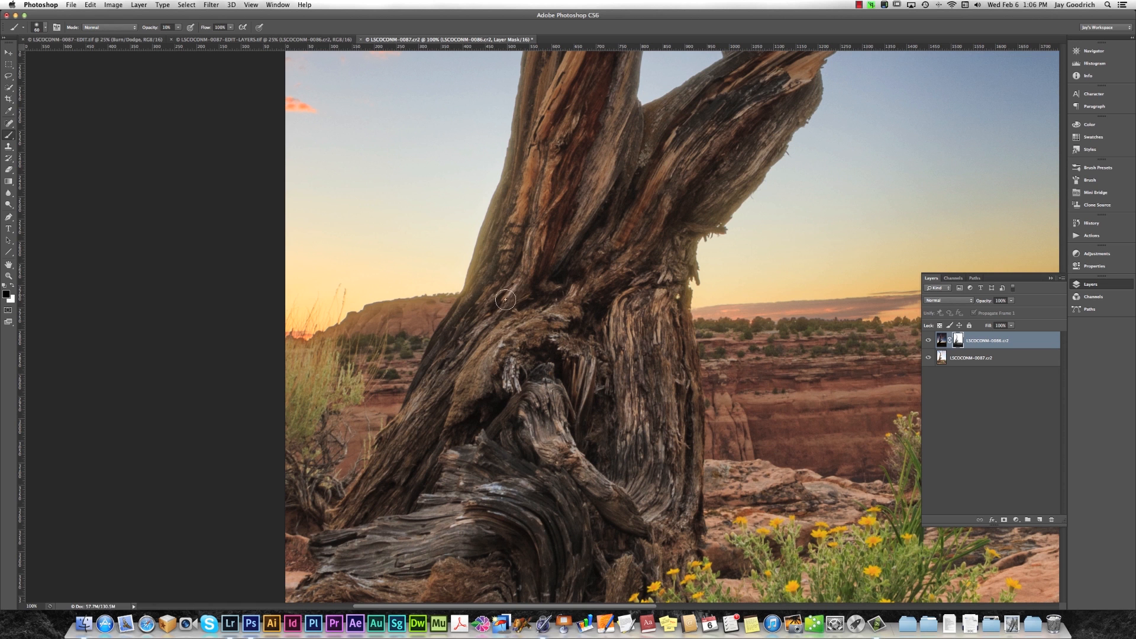
key("x")
left_click_drag(783, 228, 273, 343)
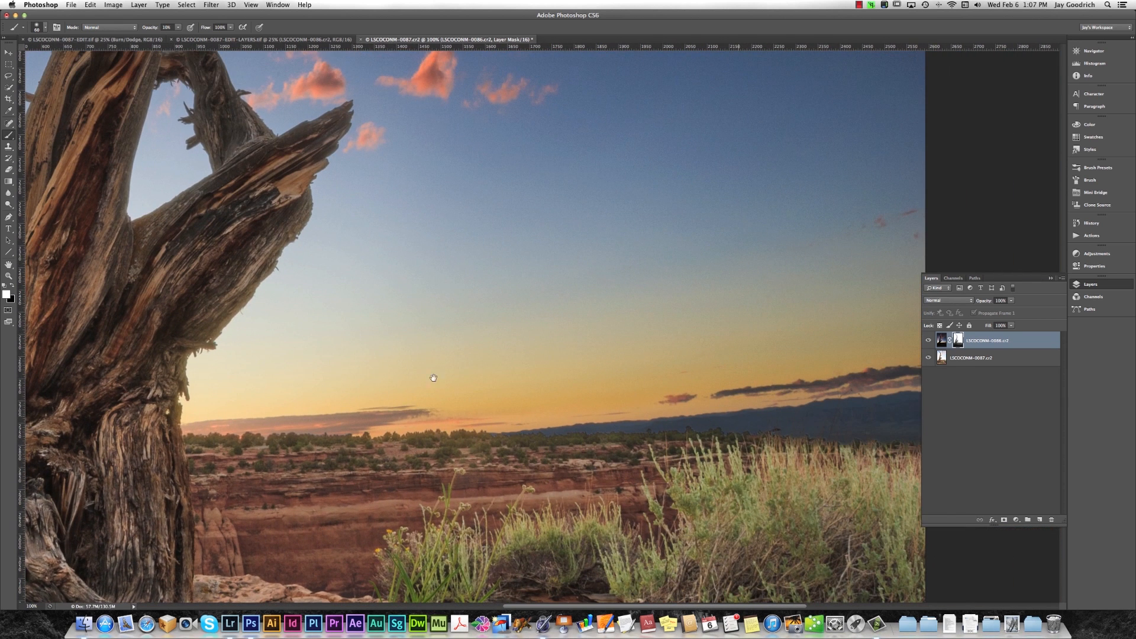
Hide the layers and review the blend up along the trunk to the clouds around the upper branches.
left_click(1122, 285)
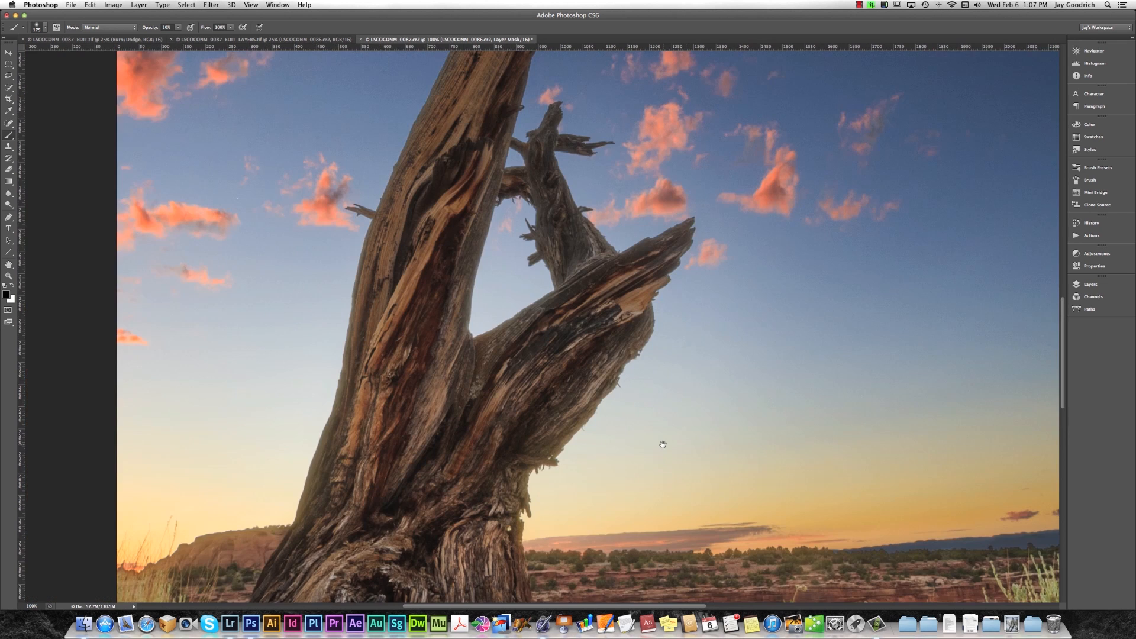
left_click_drag(659, 444, 655, 464)
left_click_drag(669, 344, 636, 454)
left_click_drag(703, 200, 653, 341)
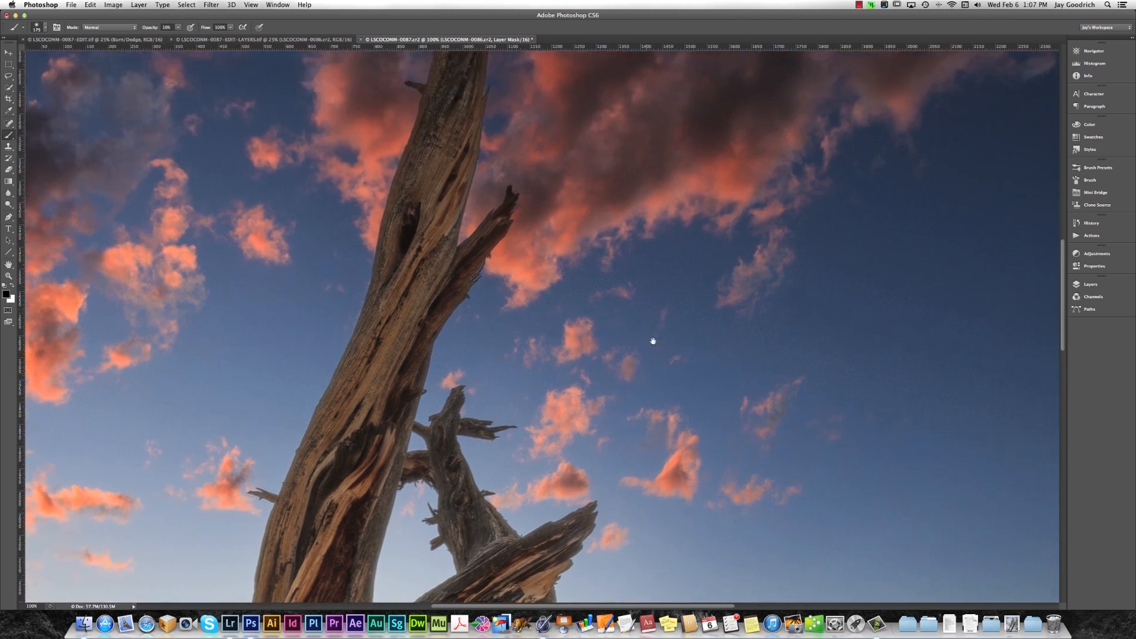
left_click_drag(649, 228, 642, 331)
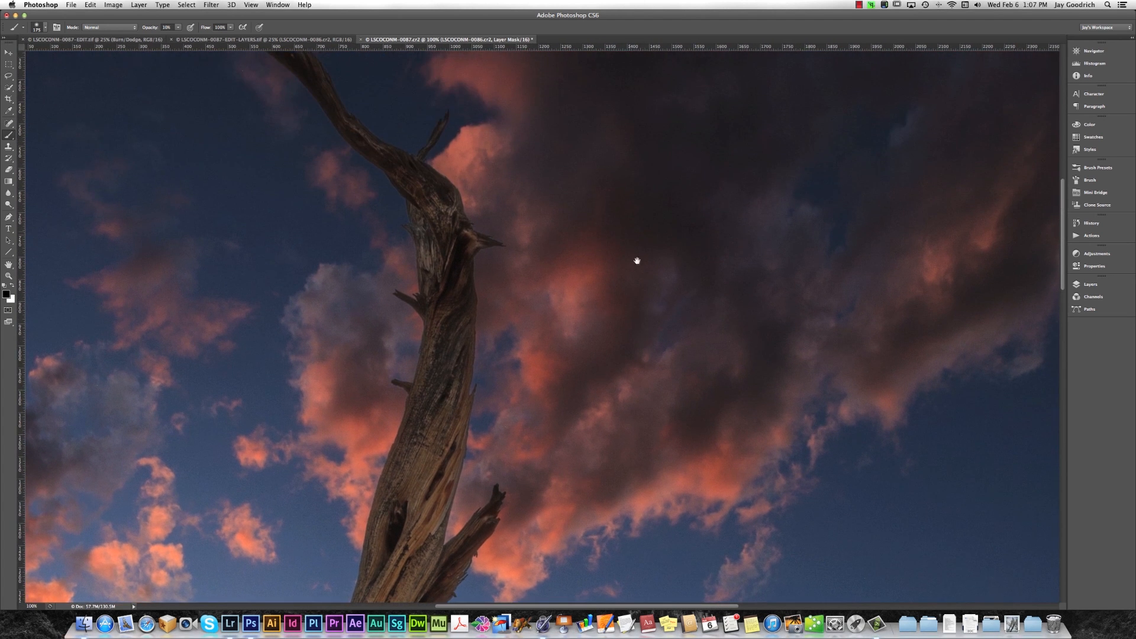
left_click_drag(637, 260, 656, 343)
left_click_drag(561, 261, 650, 279)
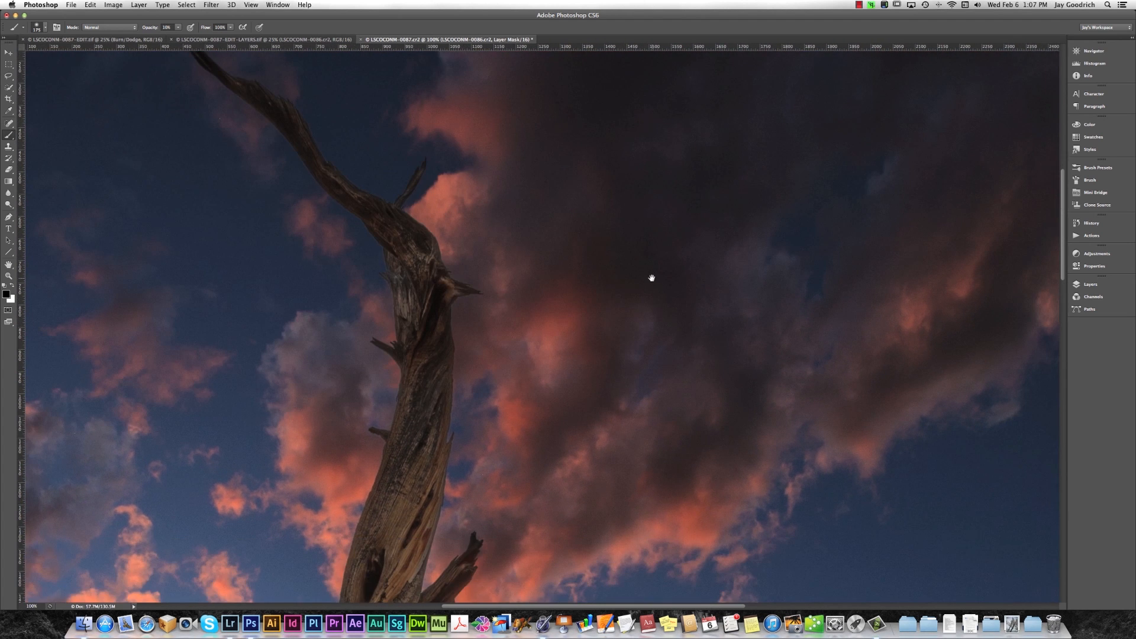
Fit the blended image to the window and review the full composite and its layer stack.
key("super+0")
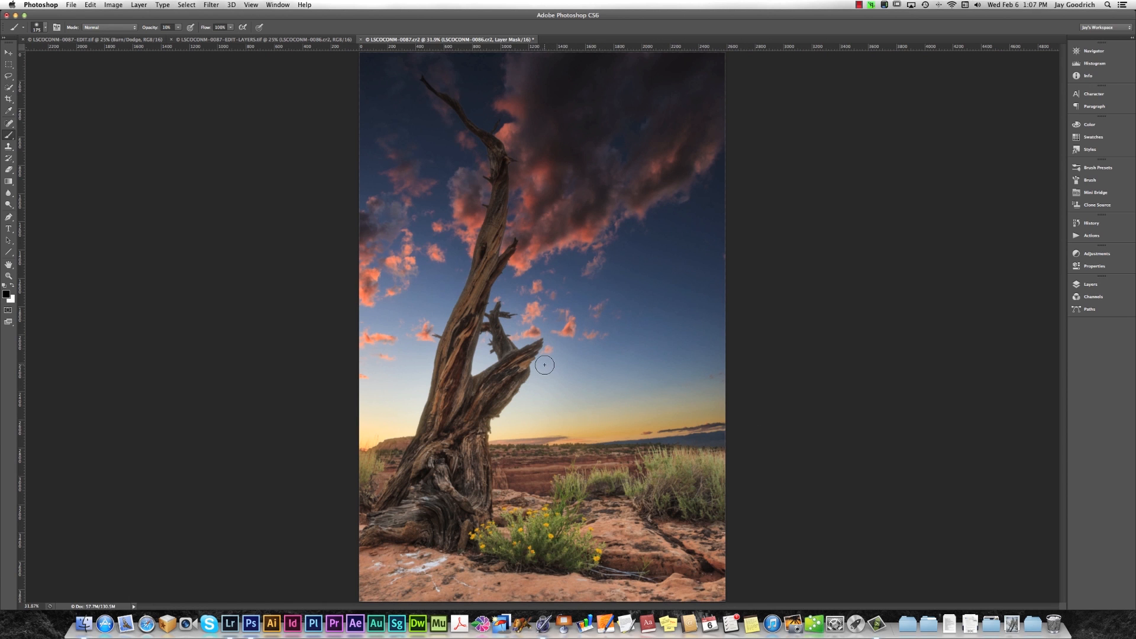
left_click(1078, 285)
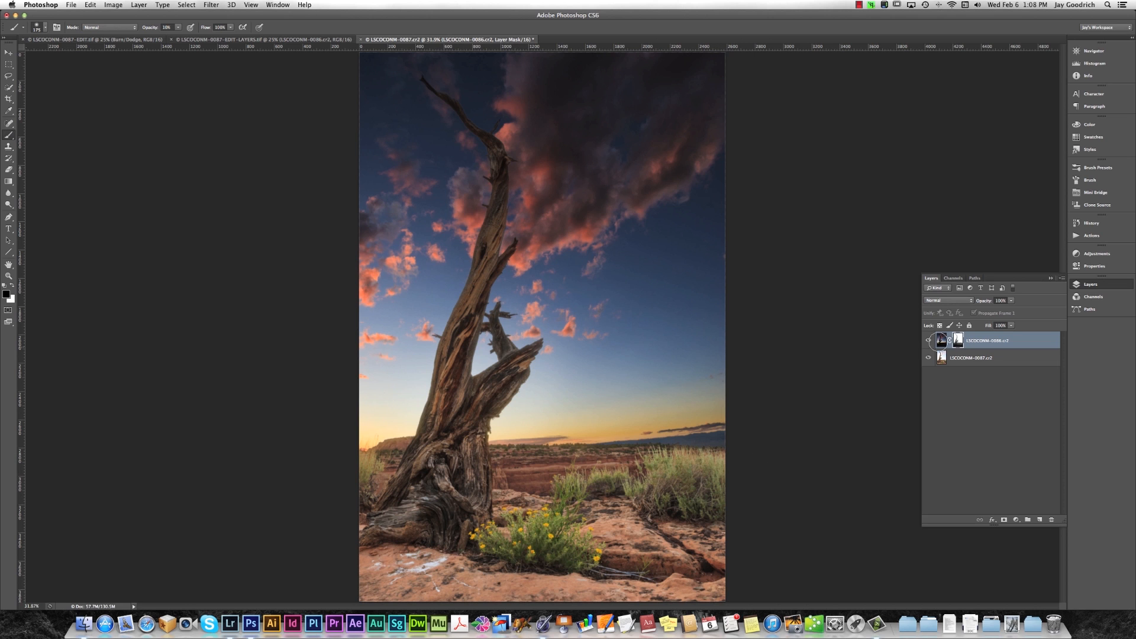
left_click(1116, 287)
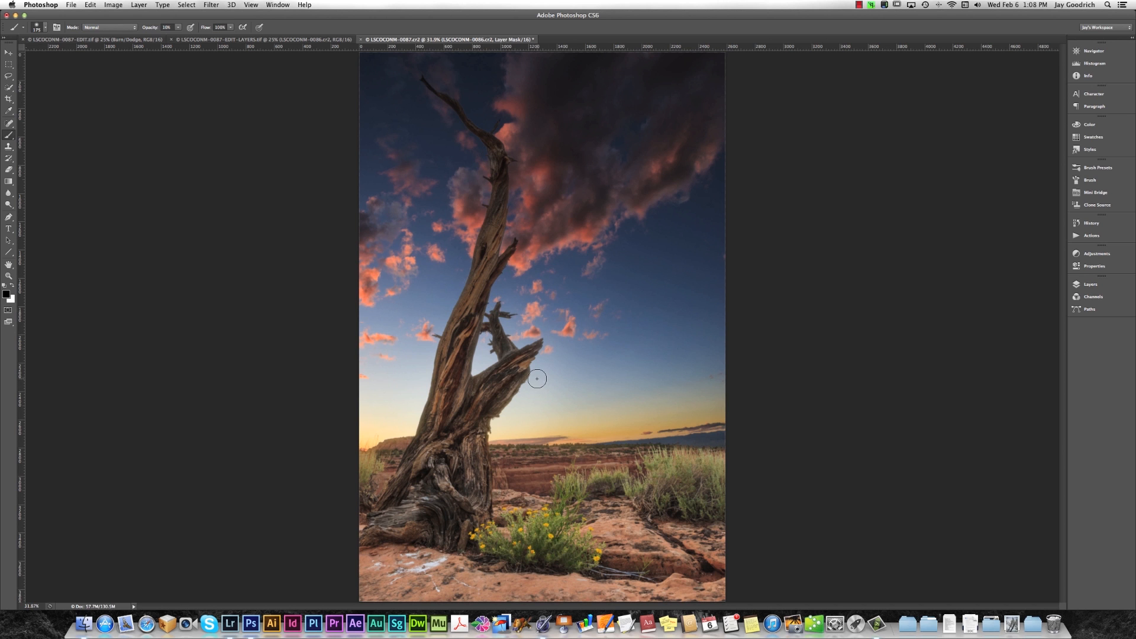
View the saved EDIT-LAYERS blend and the finished EDIT version of the photo, each fitted to the window.
left_click(283, 39)
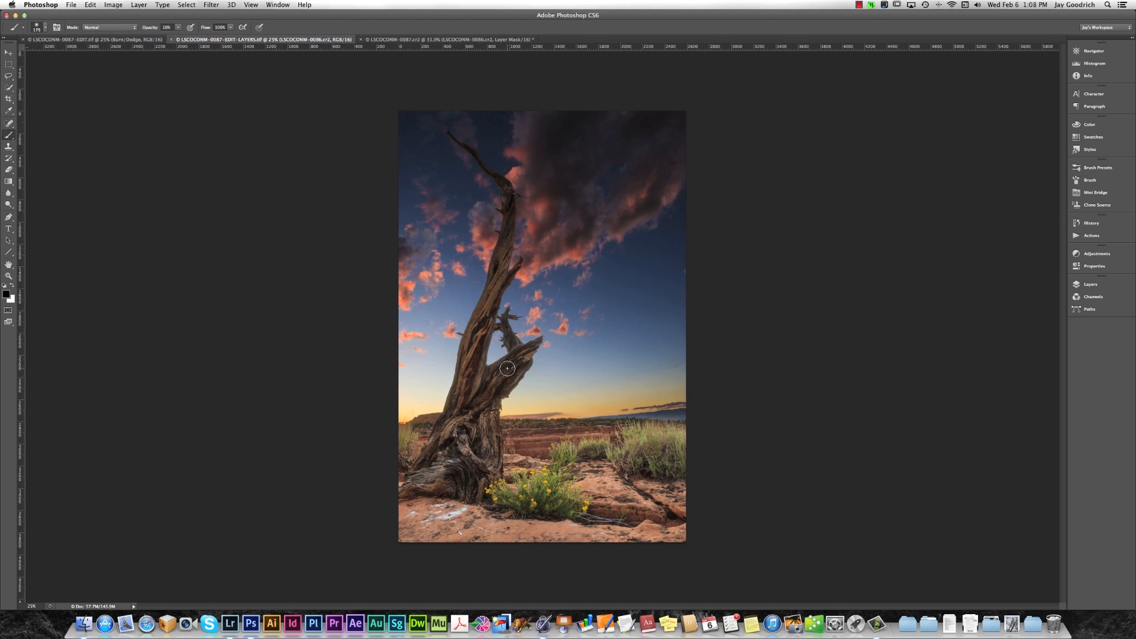
key("super+0")
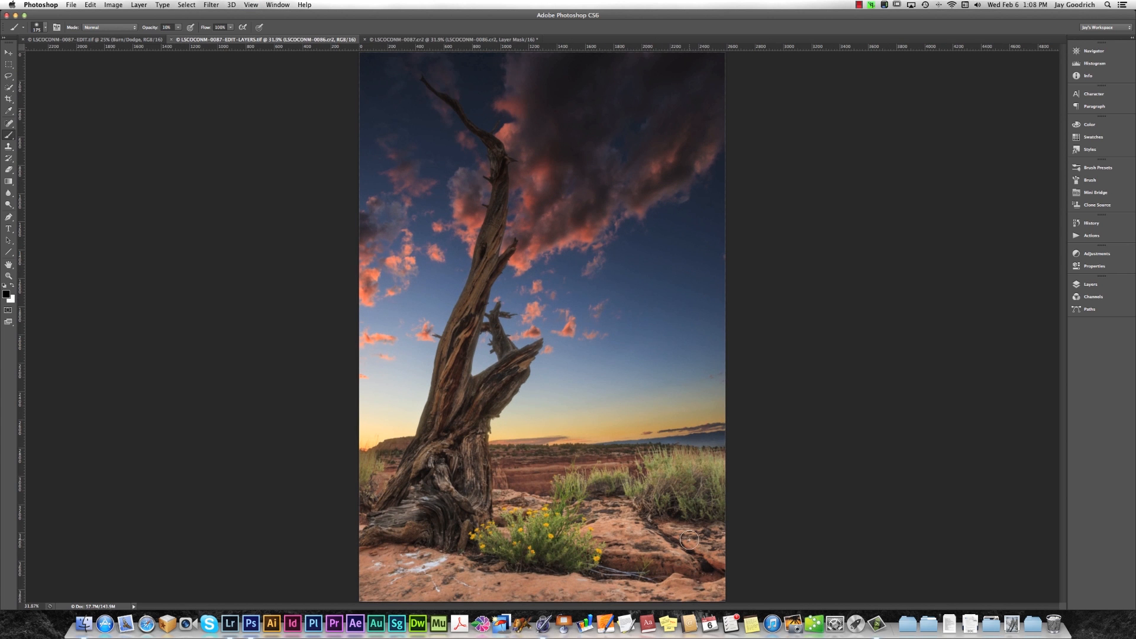
left_click(140, 39)
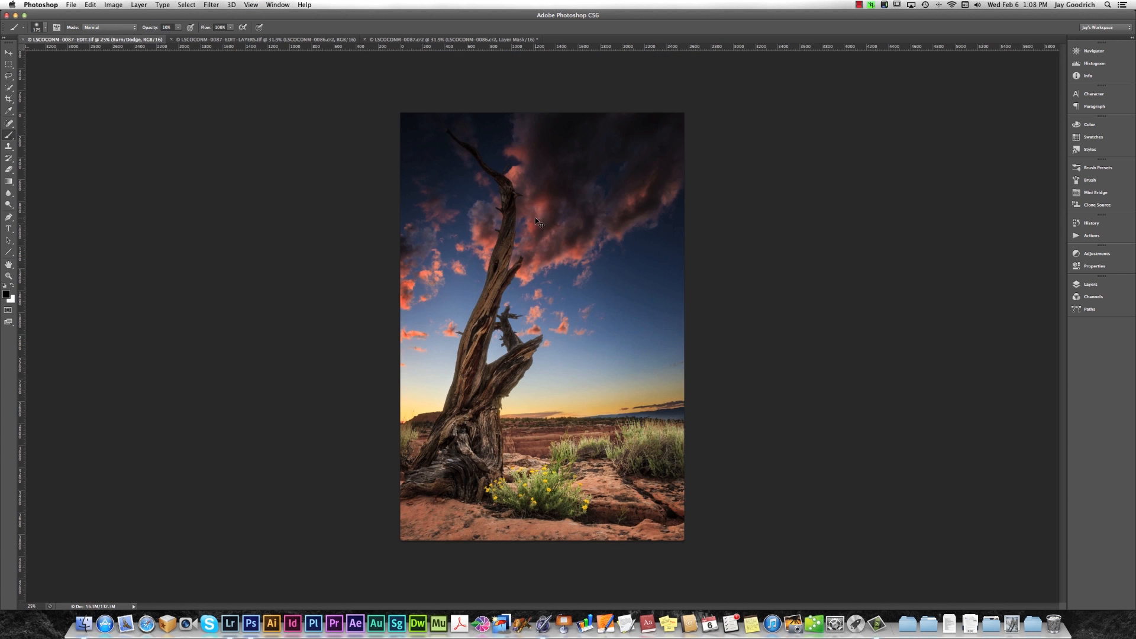
key("super+0")
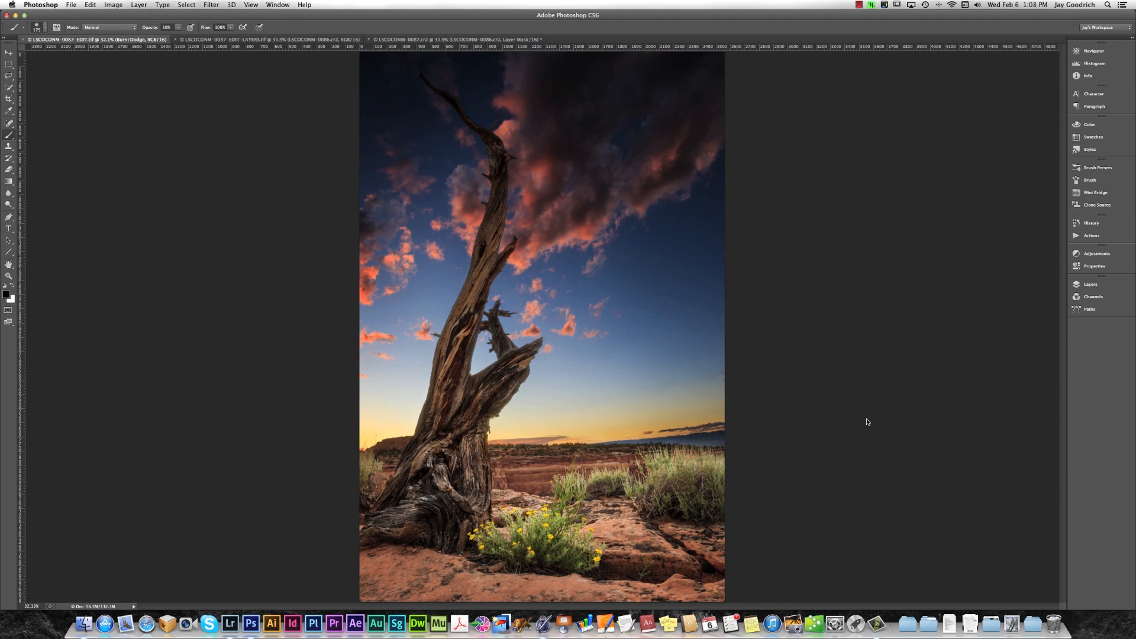
Show the layer stack and compare the finished EDIT file's curves and Burn/Dodge adjustments with the plain EDIT-LAYERS blend.
left_click(1106, 288)
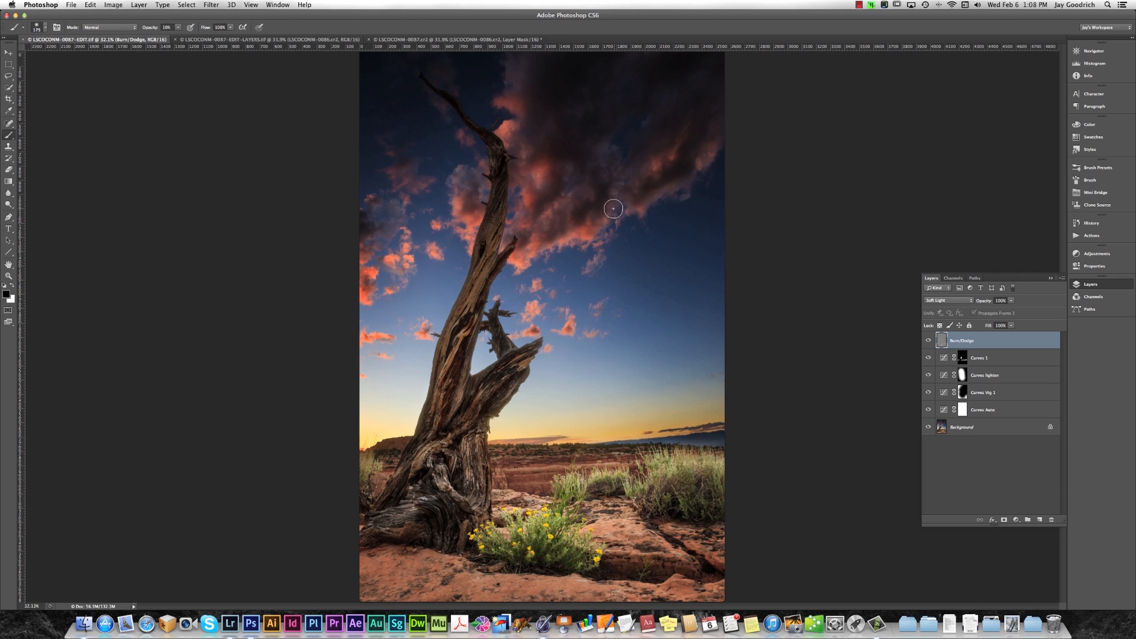
left_click(308, 39)
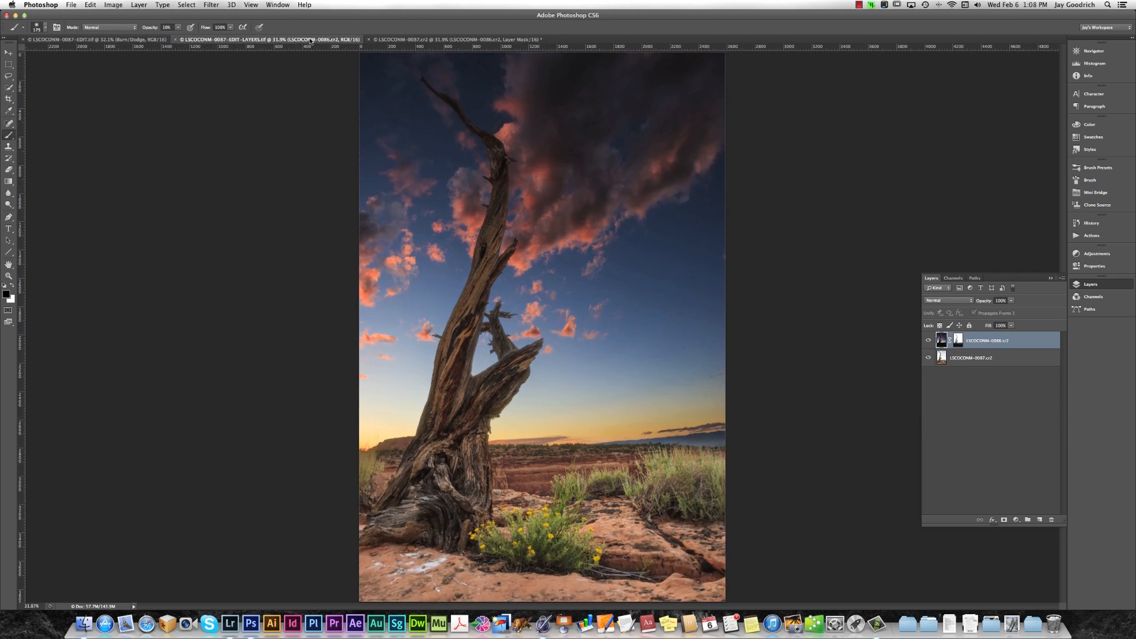
left_click(118, 40)
left_click(240, 43)
left_click(143, 42)
left_click(237, 42)
left_click(139, 43)
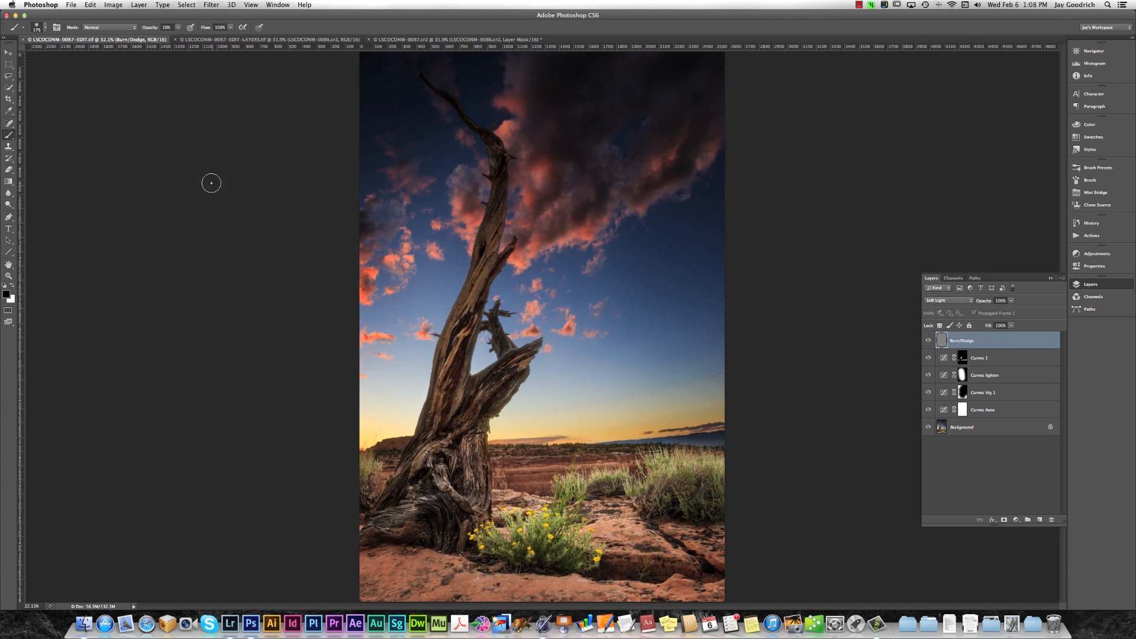